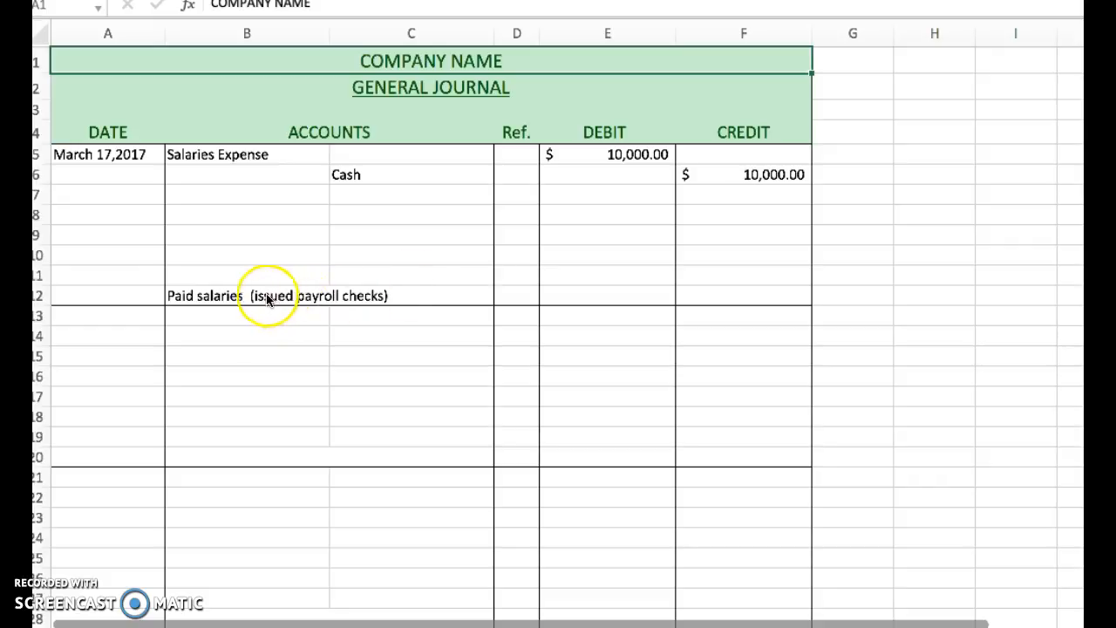
Clear the payroll description in B12, the Cash account in C6 and its credit amount in F6.
click(225, 297)
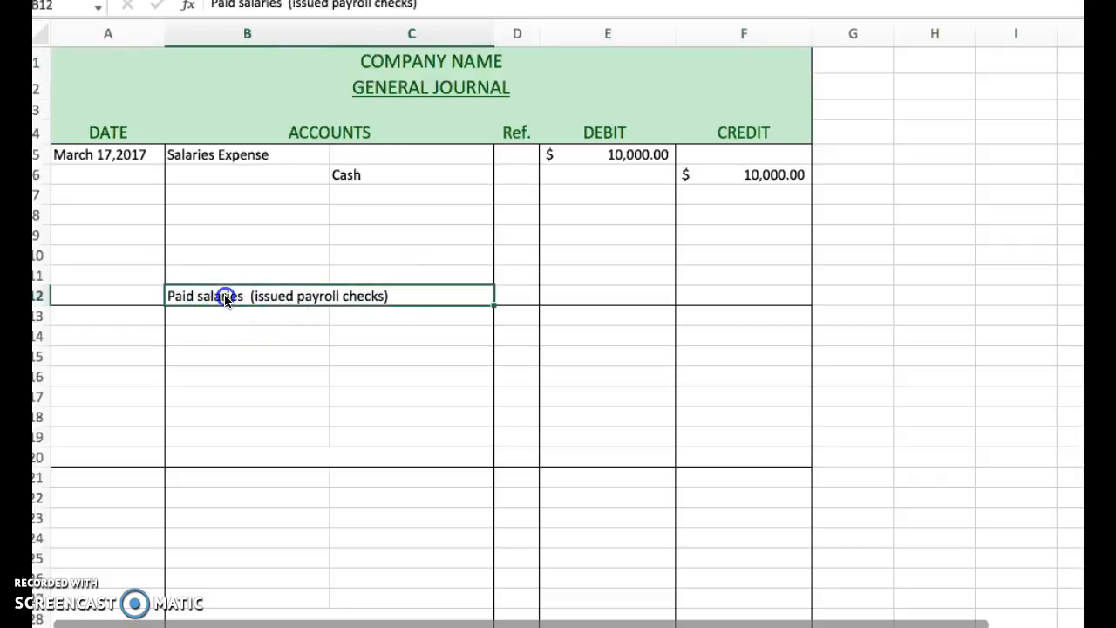
key(Delete)
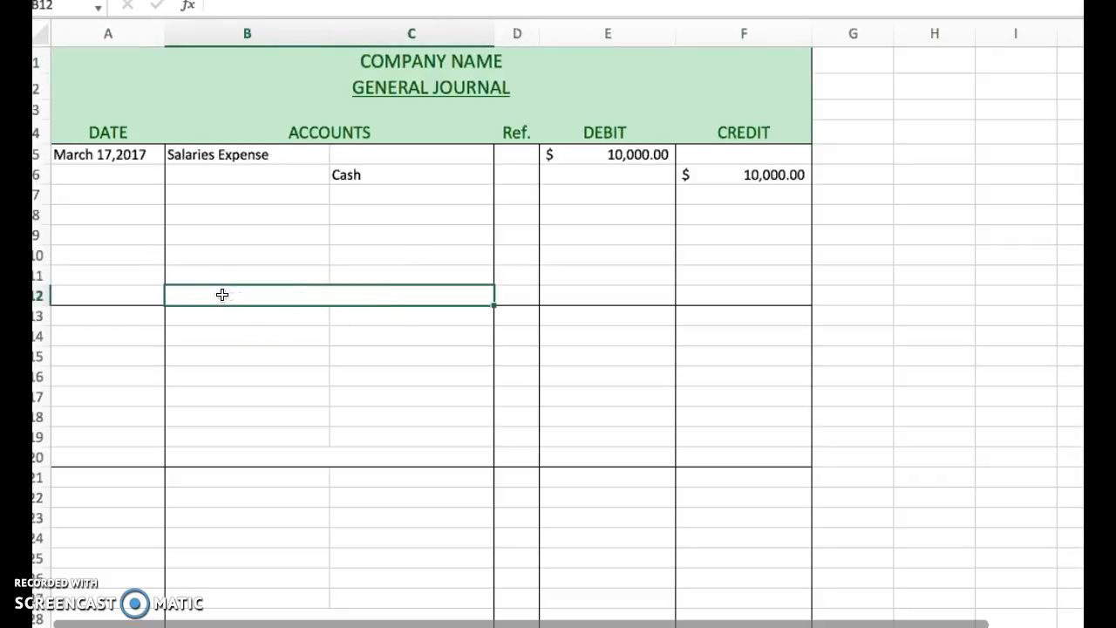
click(375, 178)
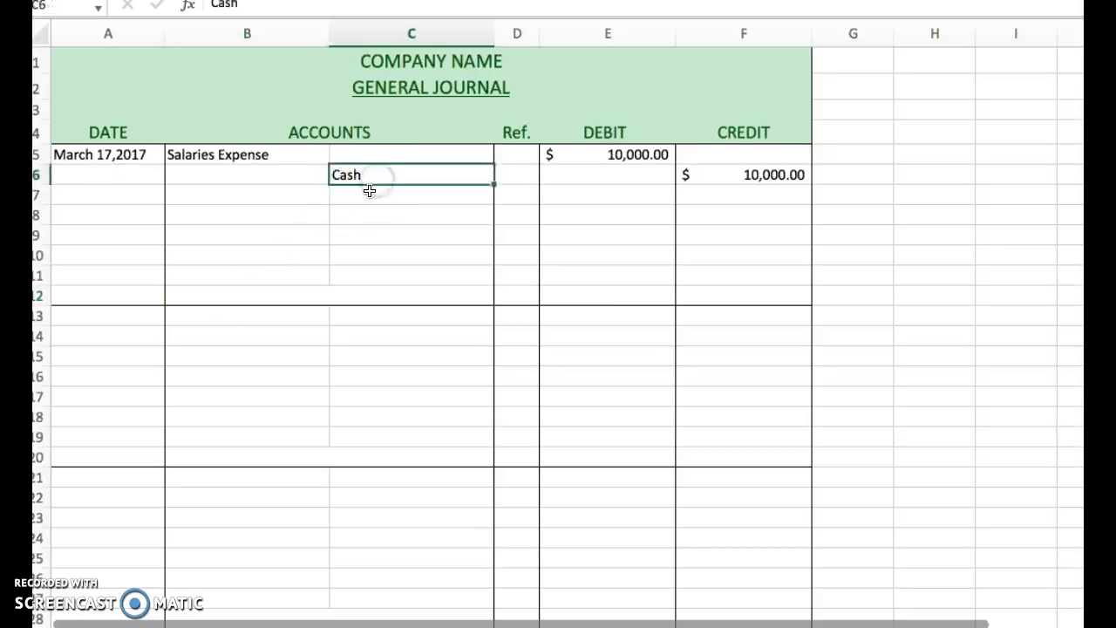
key(Delete)
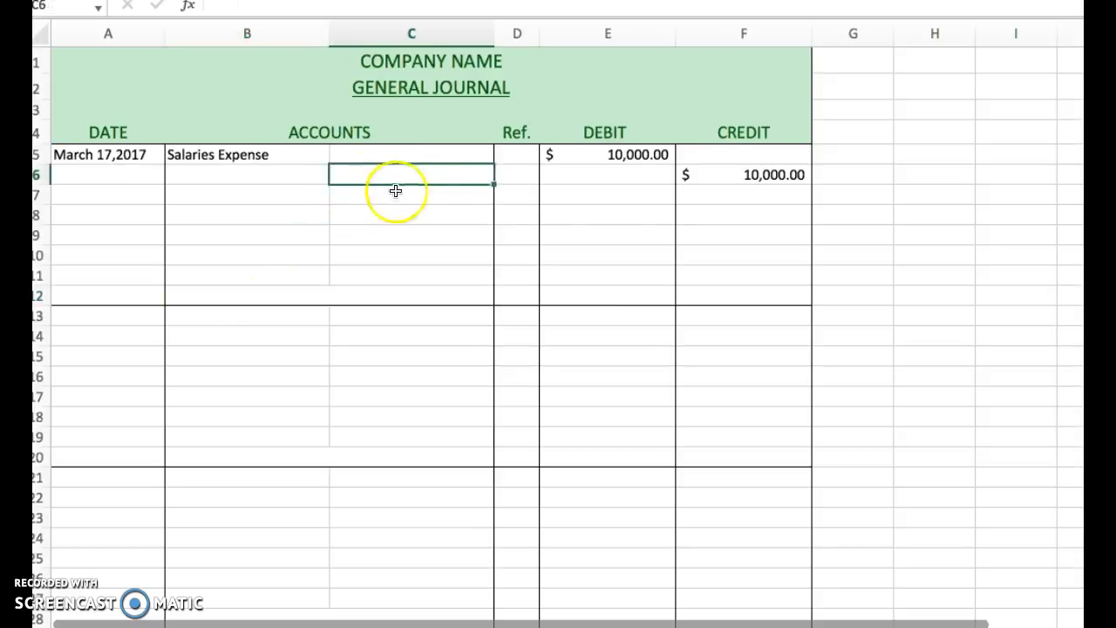
click(760, 174)
key(Delete)
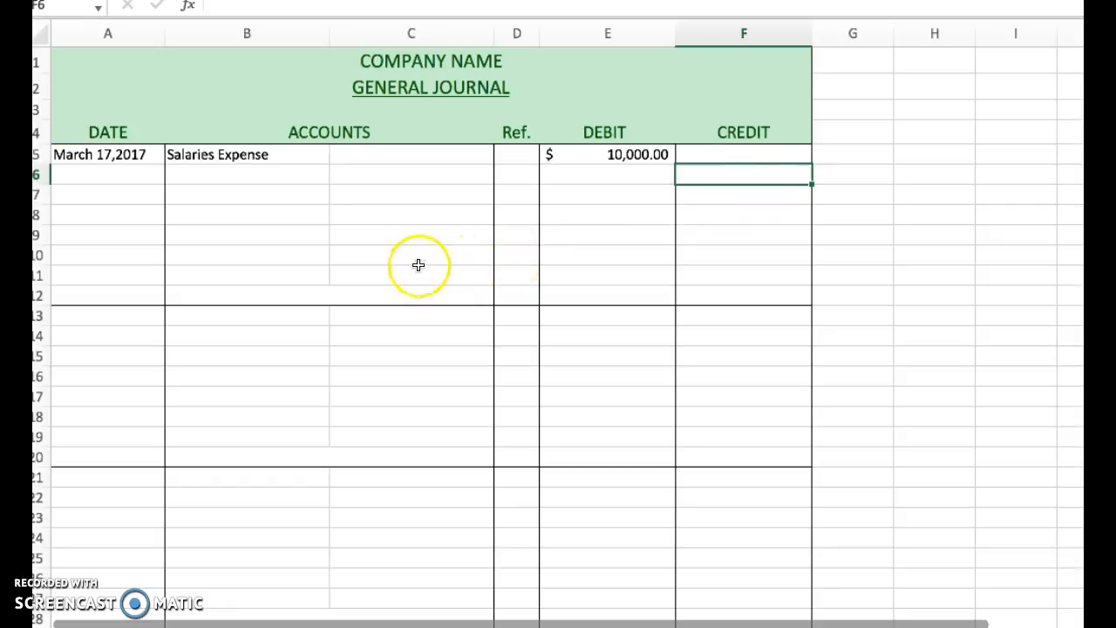
click(120, 154)
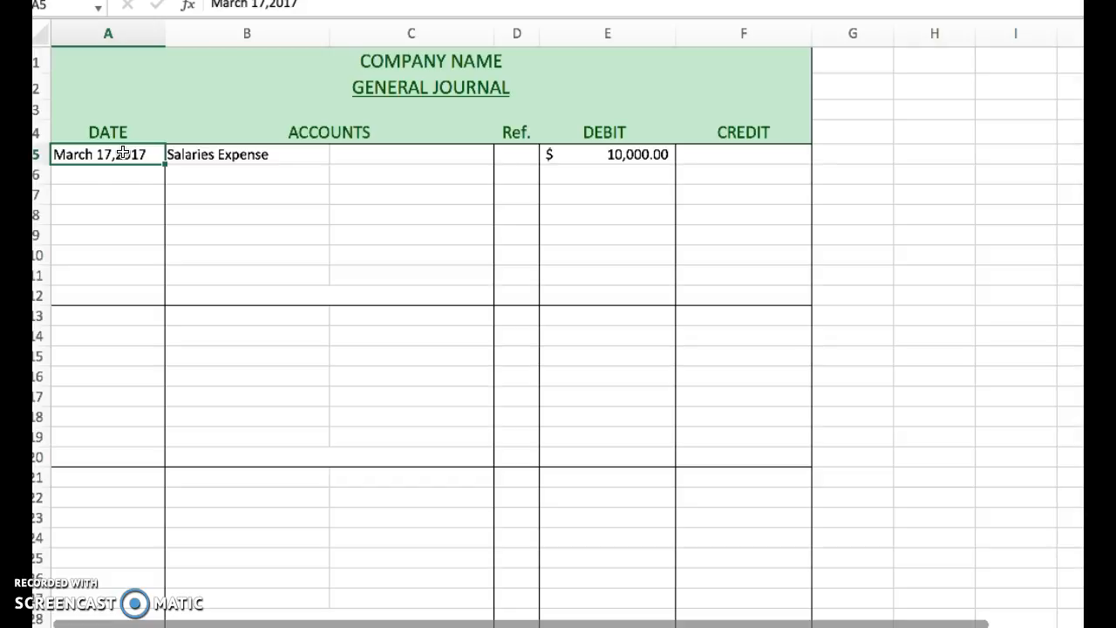
click(247, 154)
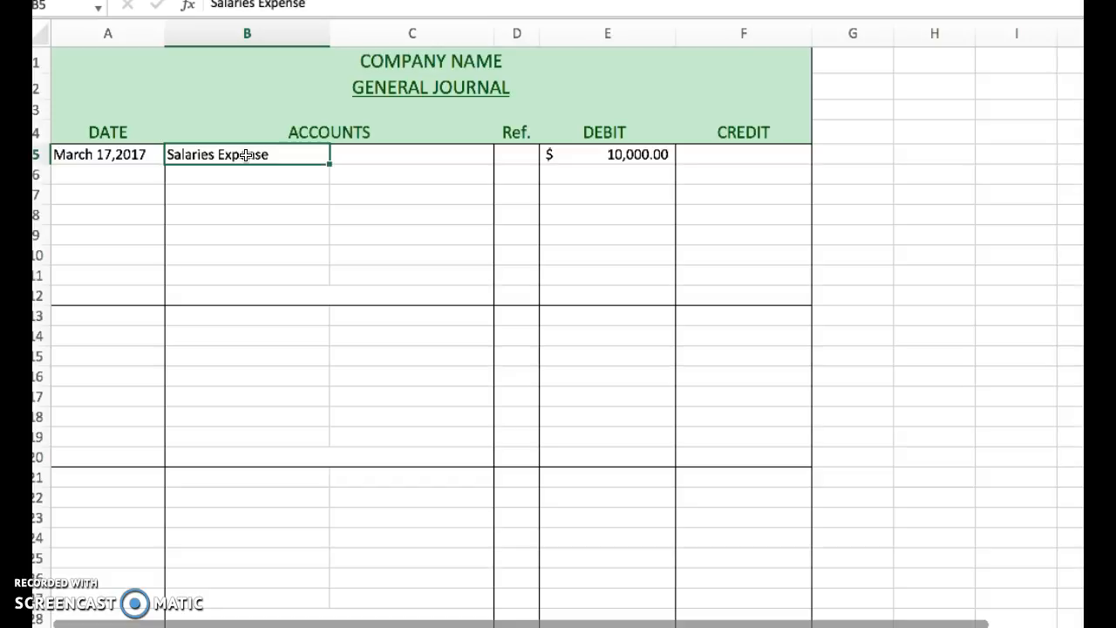
click(624, 154)
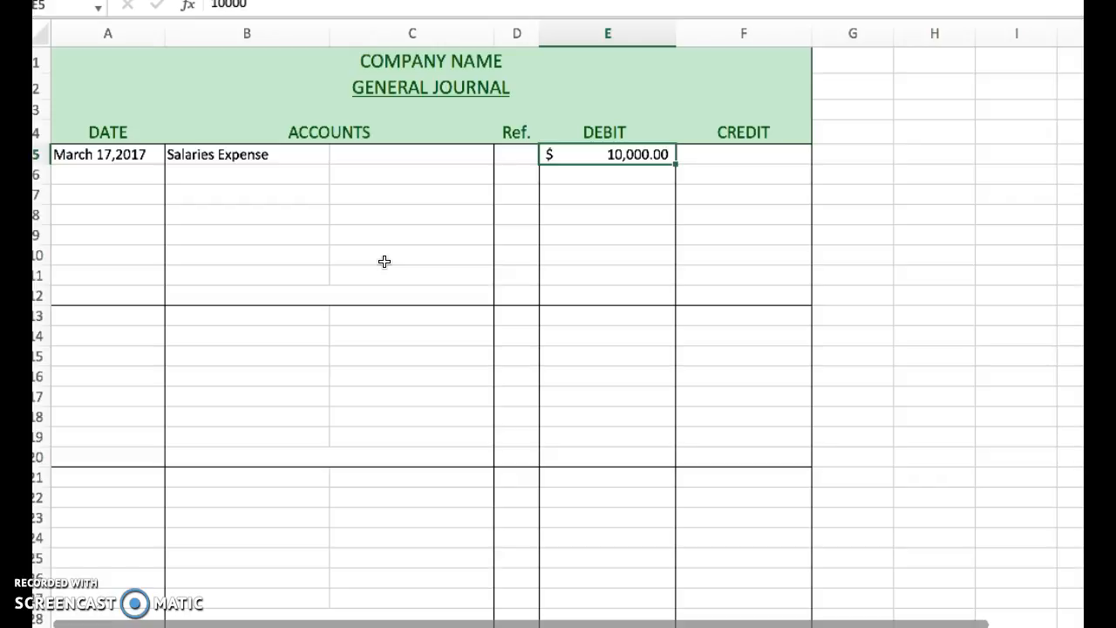
Enter "Fed. Inc. Tax Payable" as the credited account in C6, below Salaries Expense.
click(425, 175)
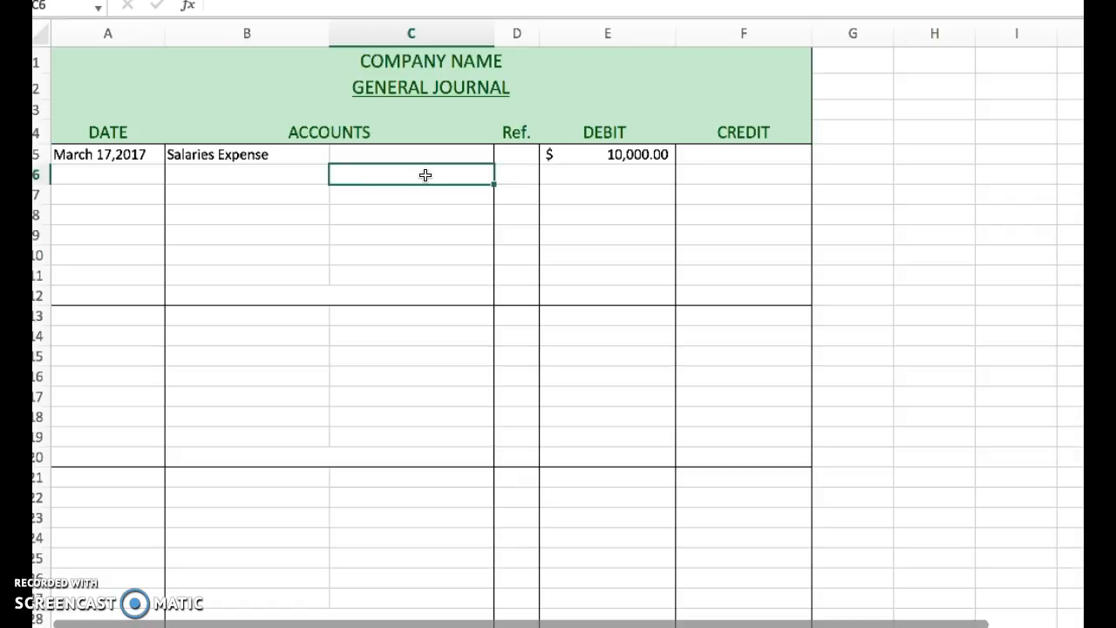
text(Fed. )
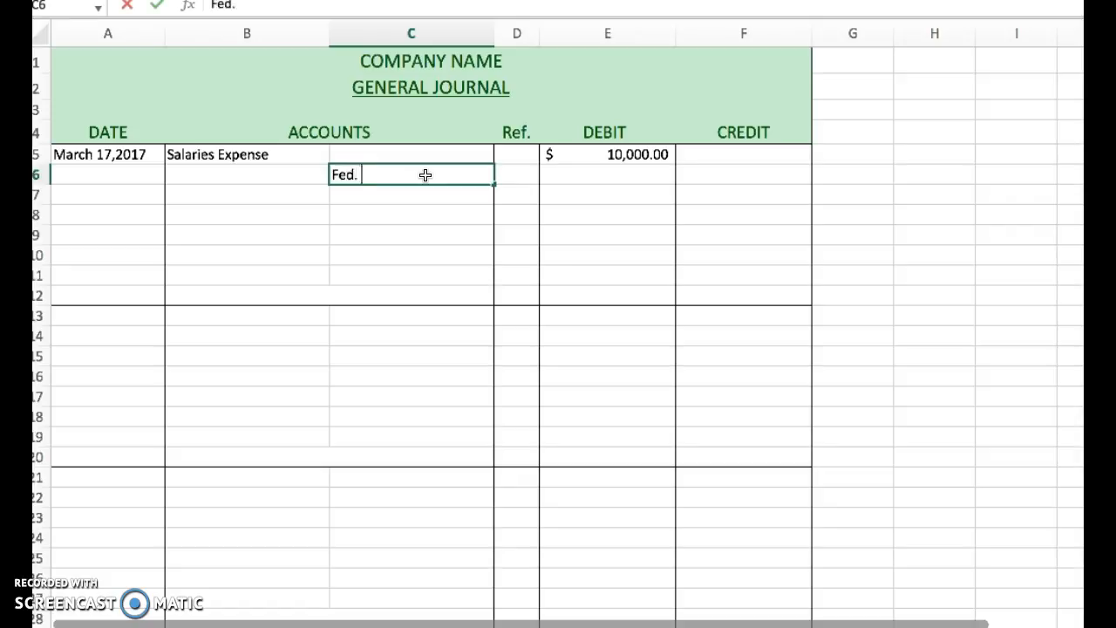
text(Inc. Tax Payable)
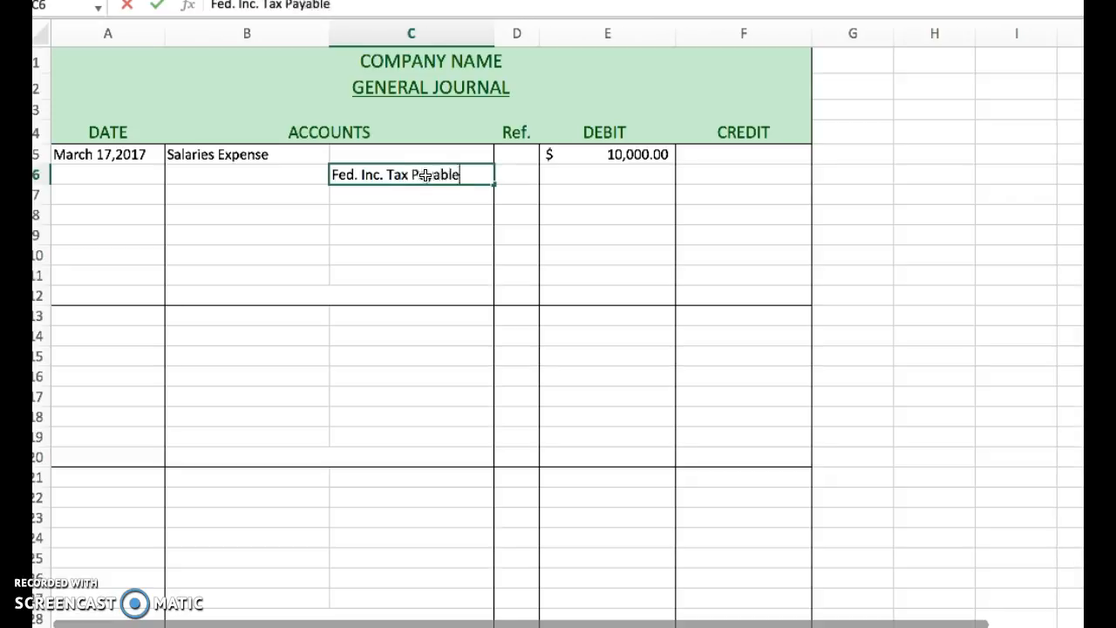
key(Return)
double_click(424, 175)
click(639, 156)
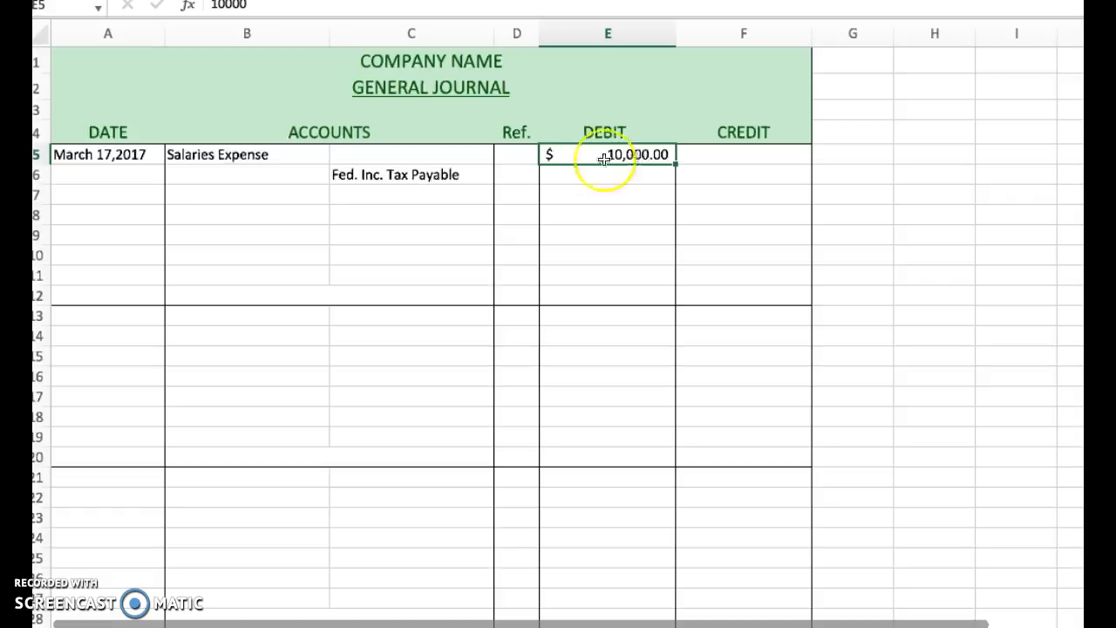
click(427, 177)
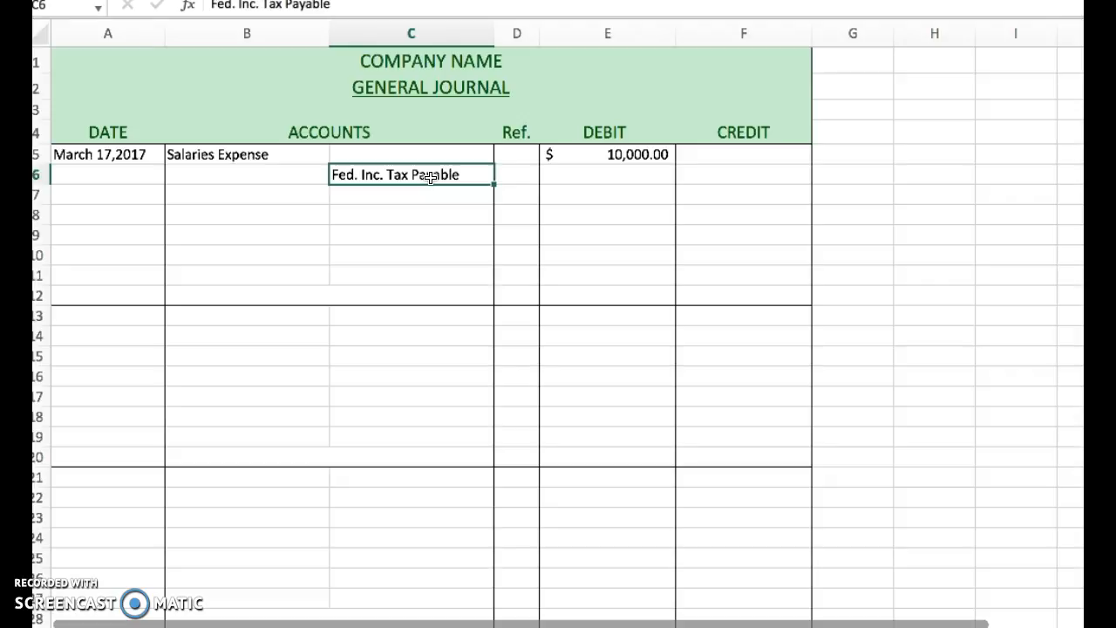
Enter a credit of 1000 in F6 for the federal income tax payable line.
click(756, 172)
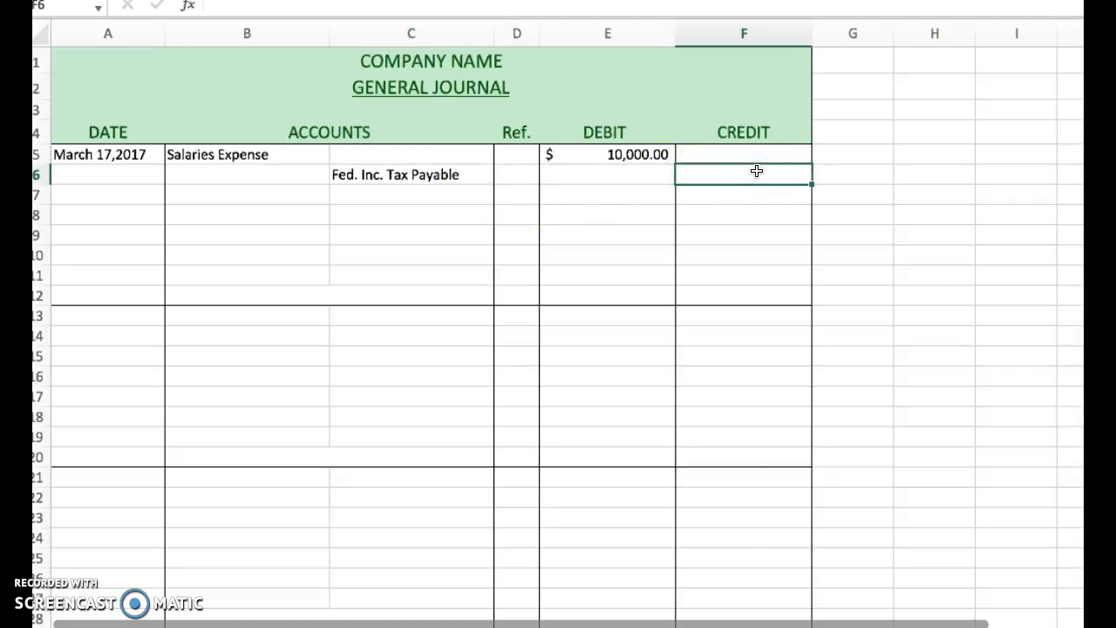
text(1000)
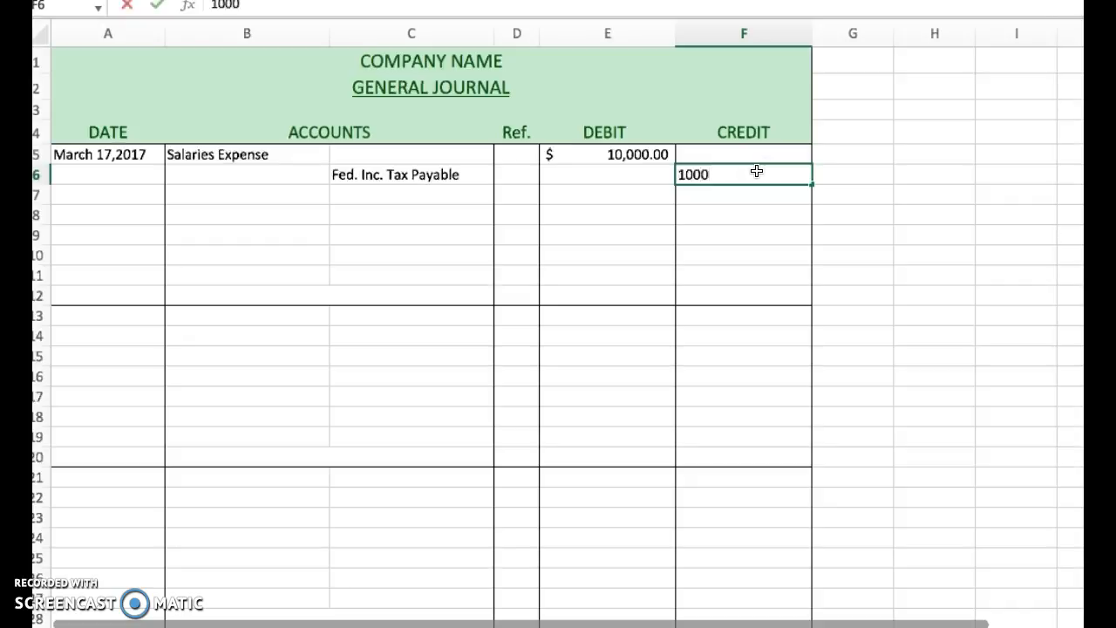
key(Return)
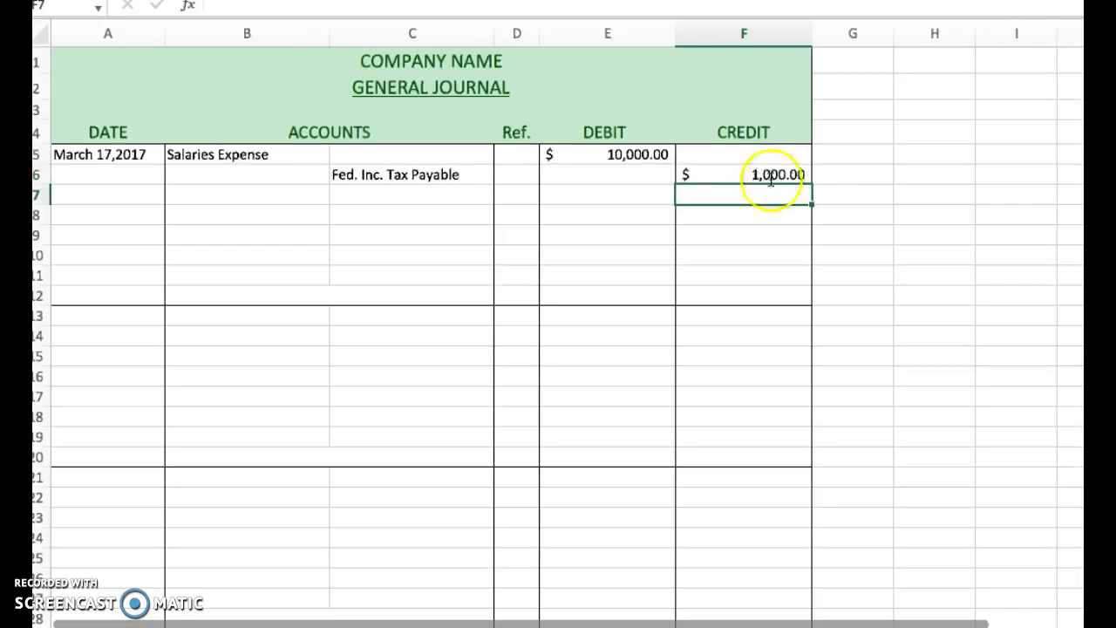
Review the federal income tax payable account and its credit against the Salaries Expense debit.
click(789, 176)
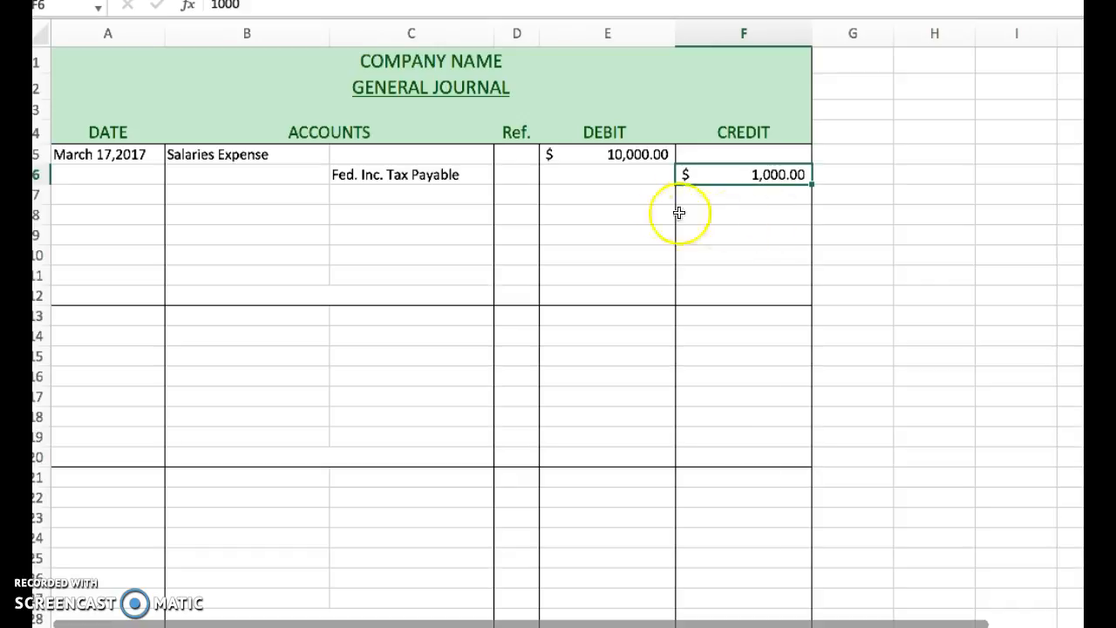
click(438, 174)
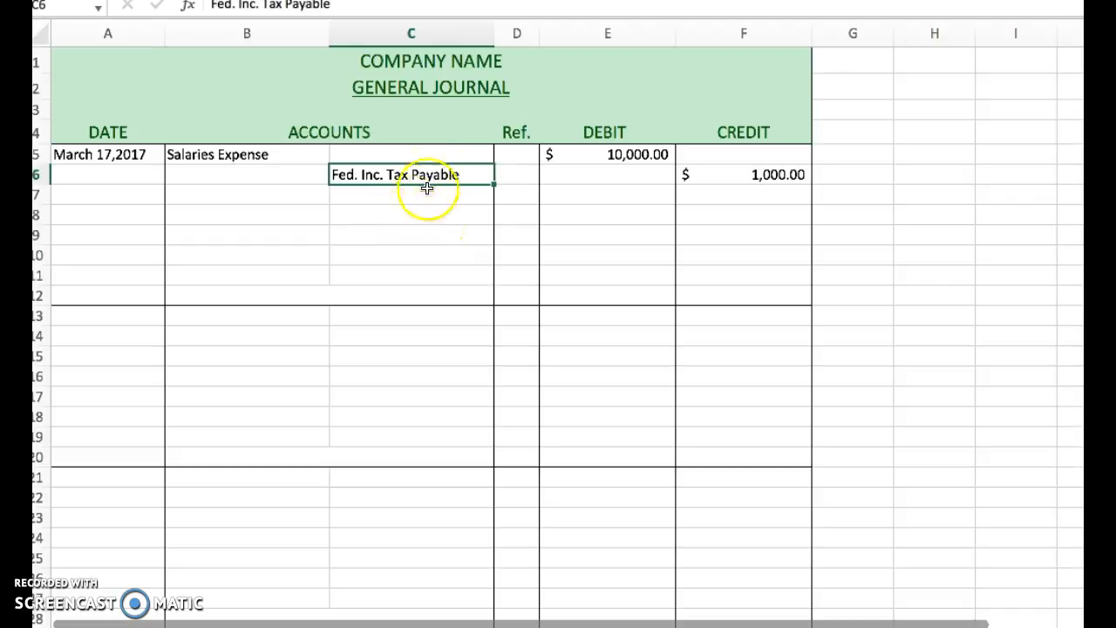
click(778, 174)
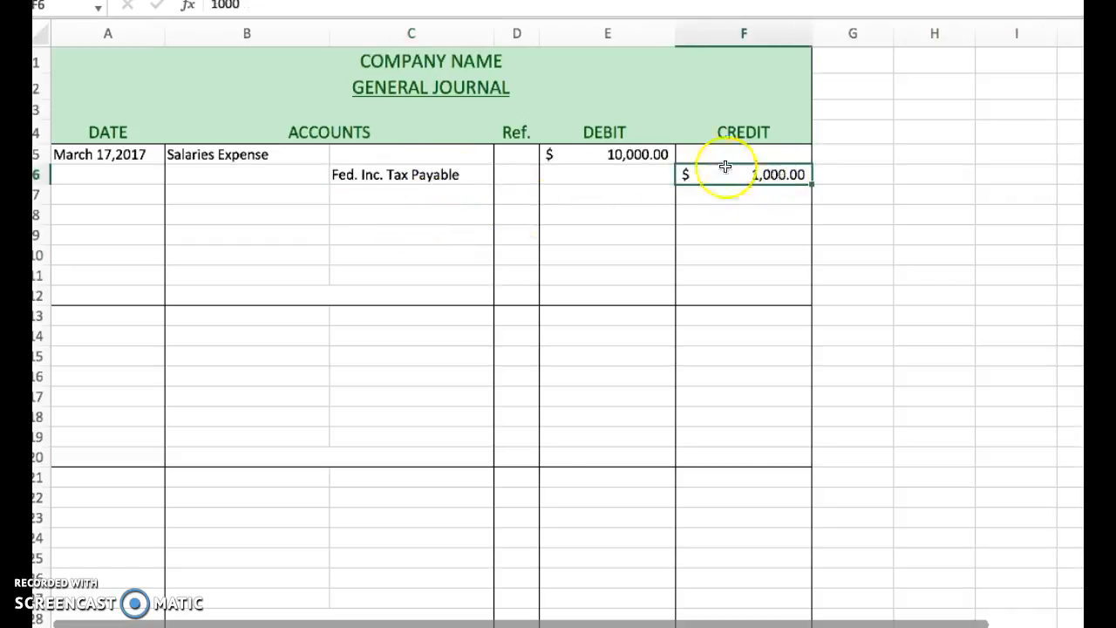
click(435, 174)
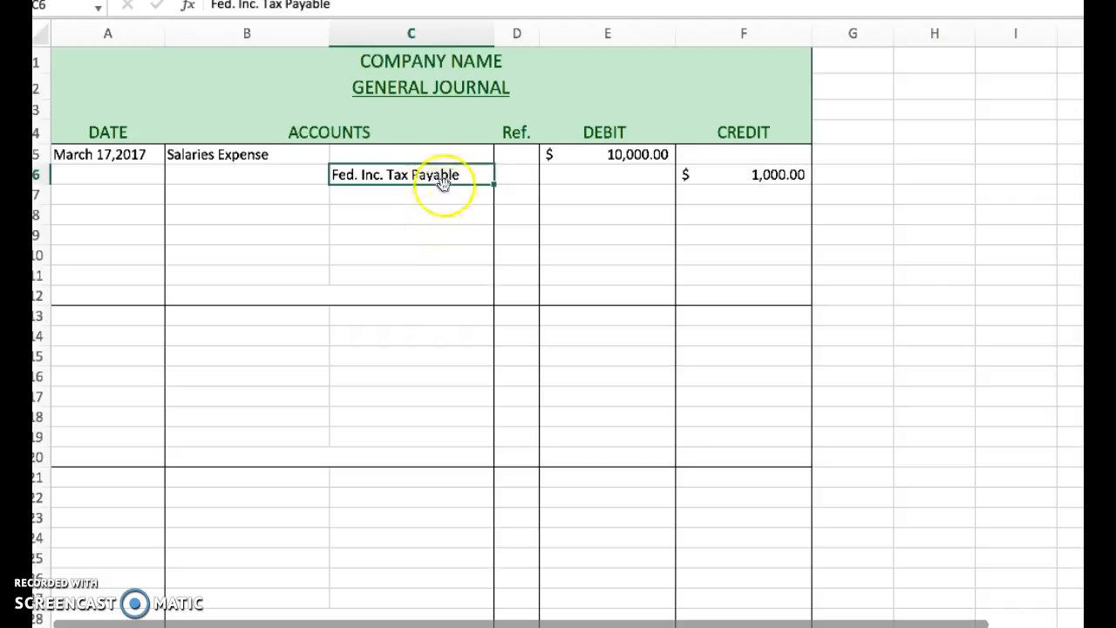
click(443, 194)
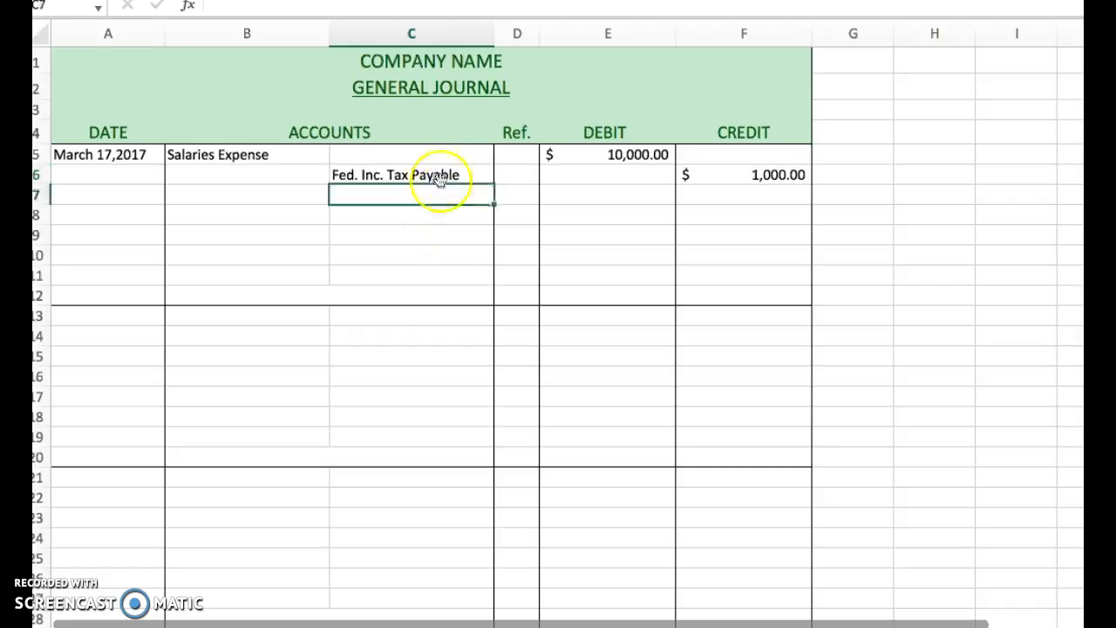
click(453, 174)
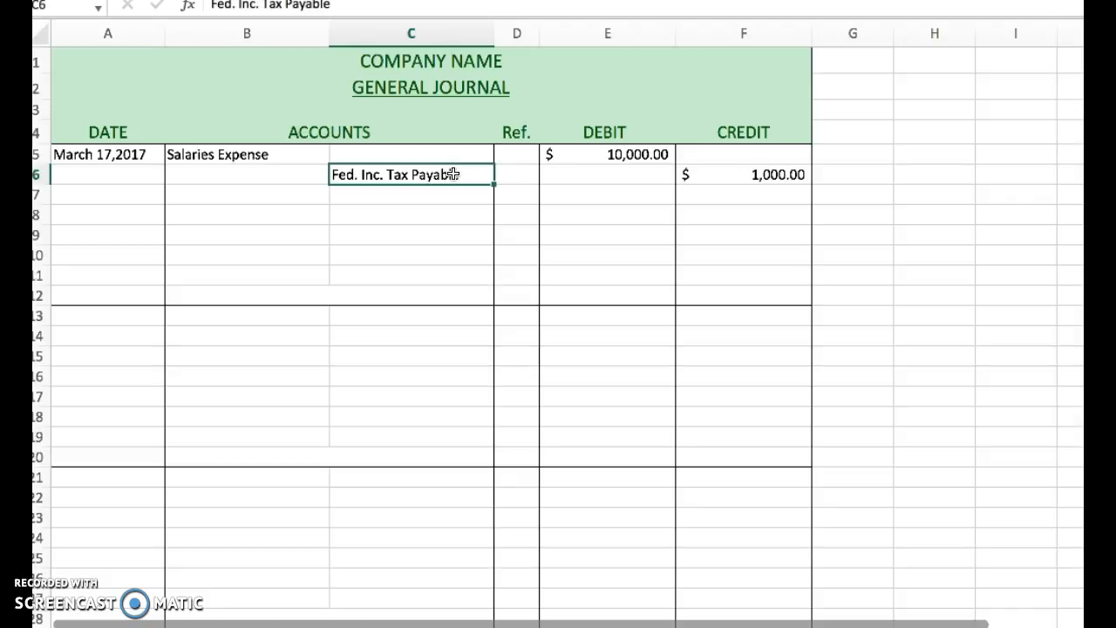
click(459, 197)
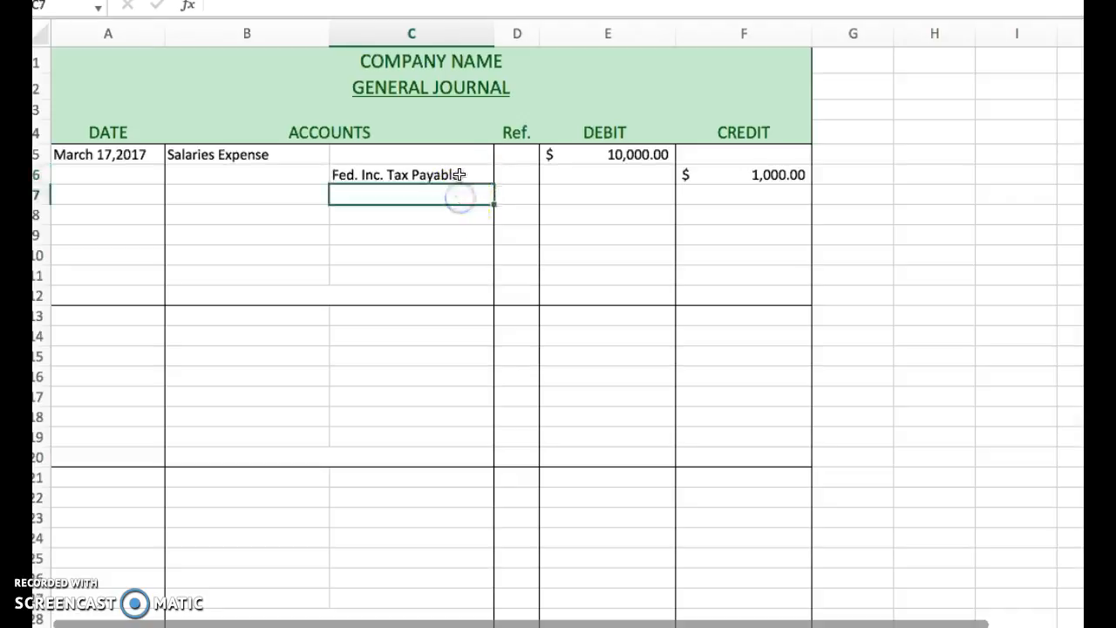
click(459, 174)
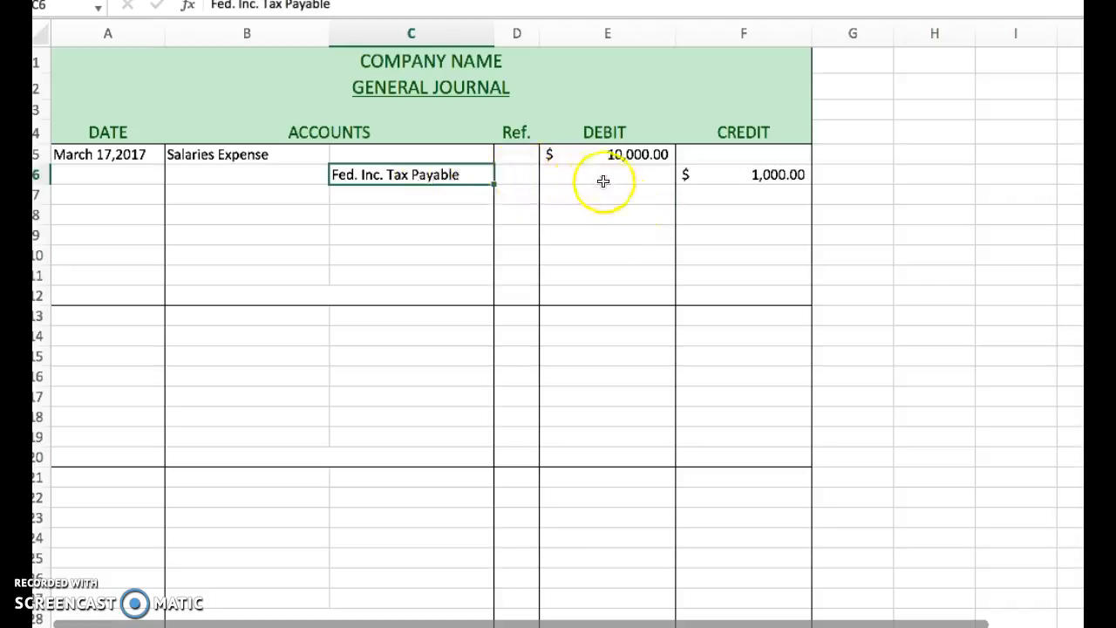
click(639, 152)
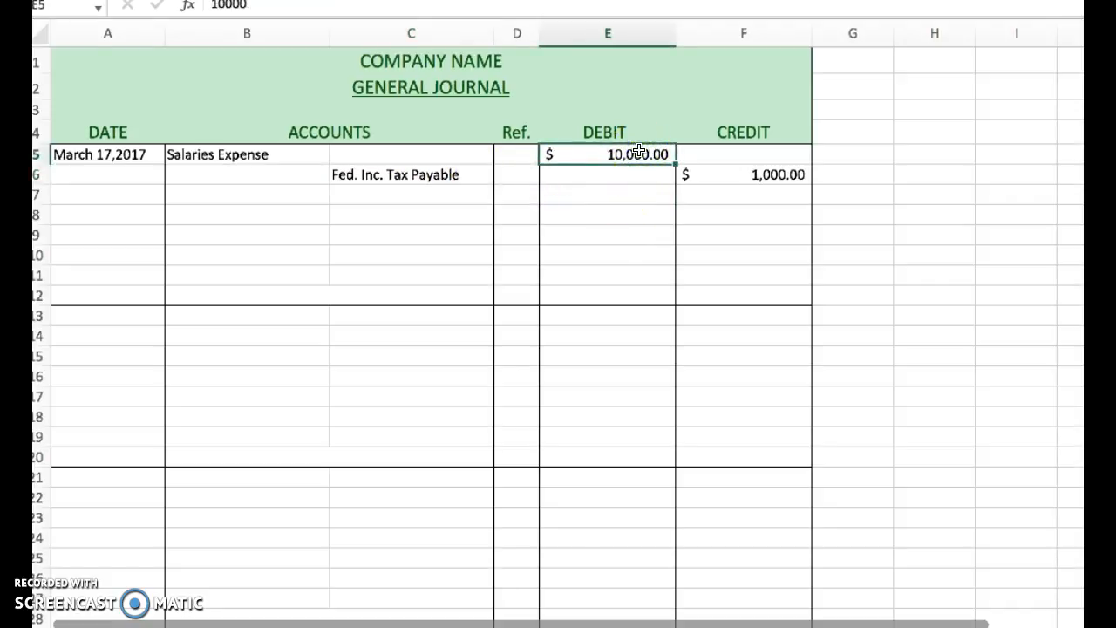
click(774, 175)
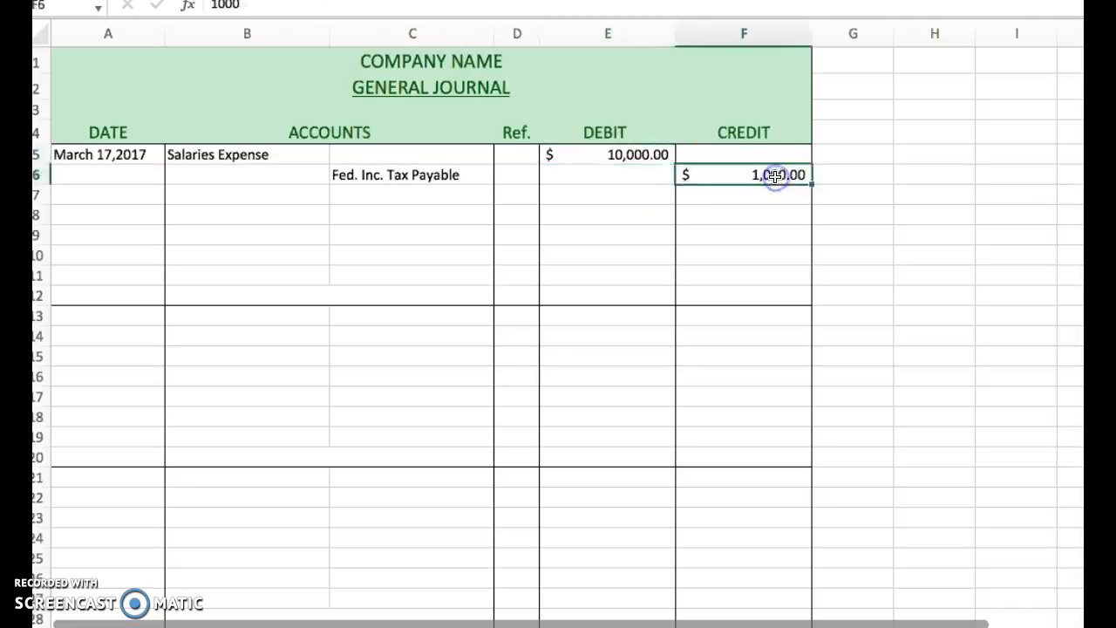
Enter "State Inc. Tax Payable" as the next credited account in C7.
click(390, 191)
text(S)
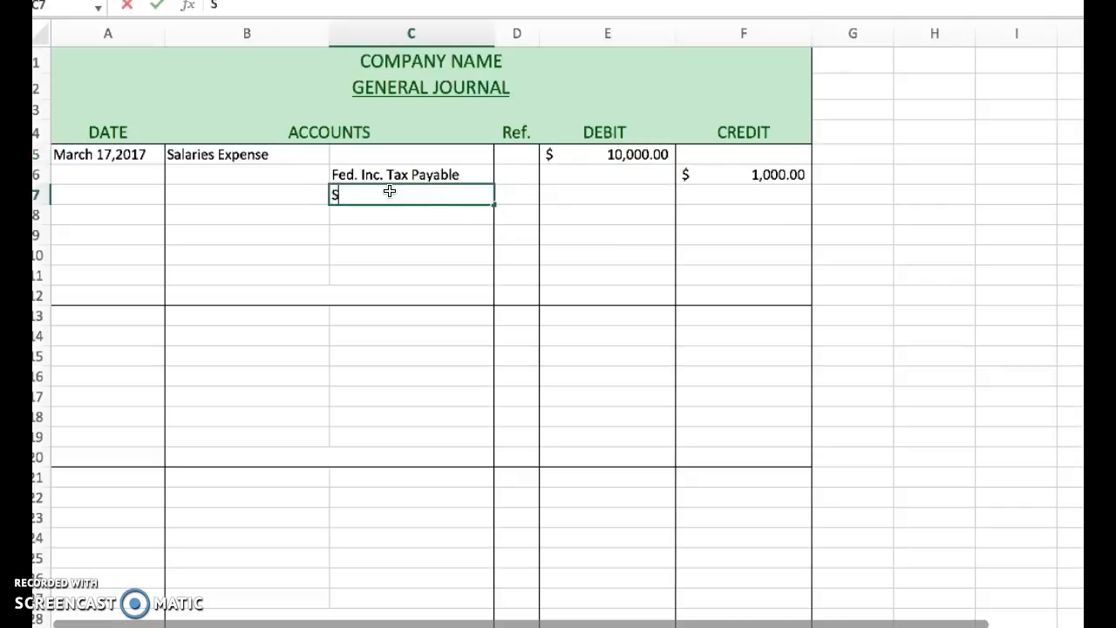
text(tate Inc. Tax Payable)
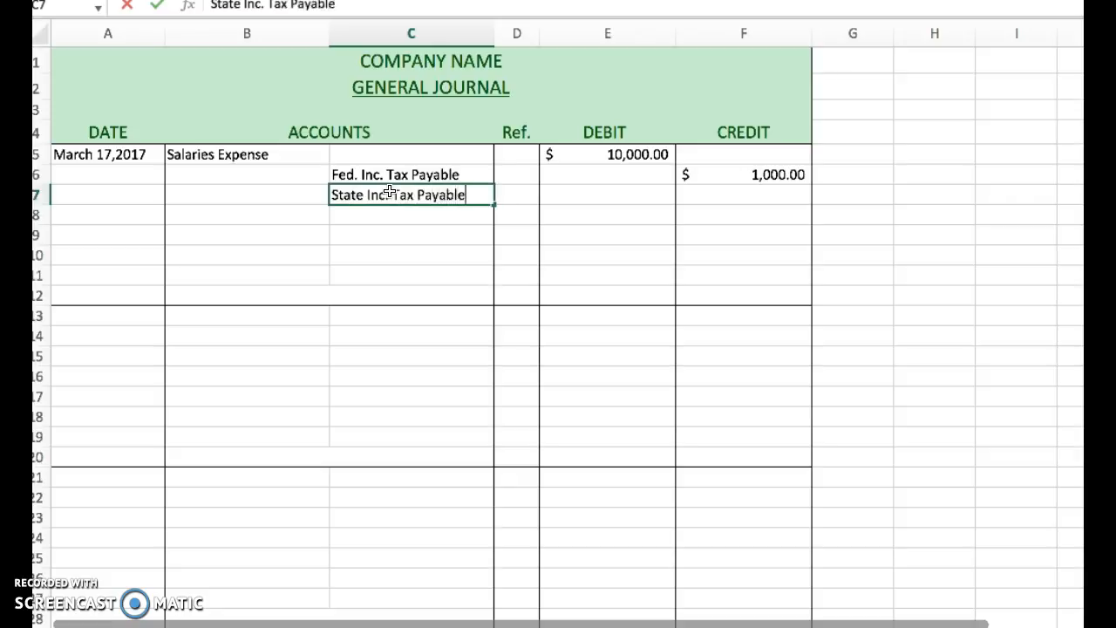
key(Tab)
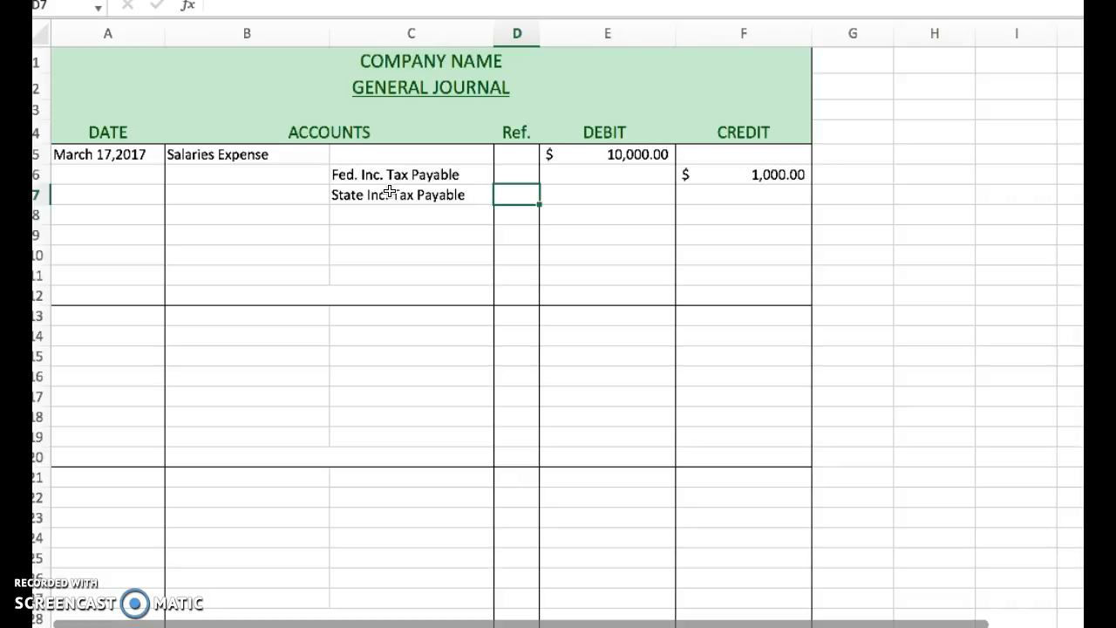
Enter a credit of 700 in F7 for the state income tax payable line.
click(390, 191)
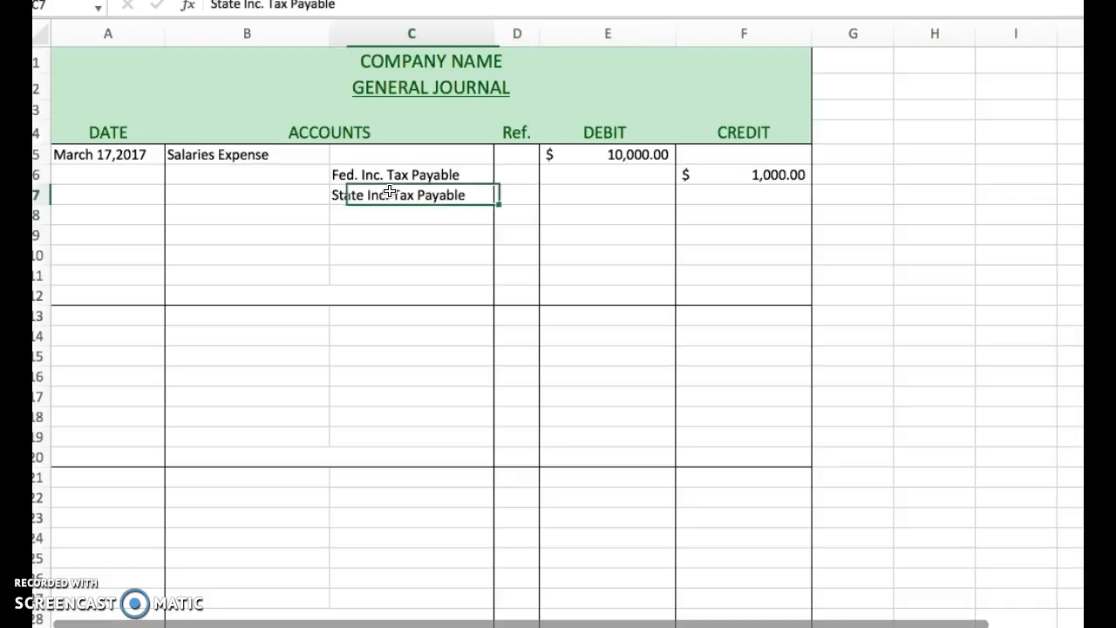
key(Right)
key(Right)
key(Right)
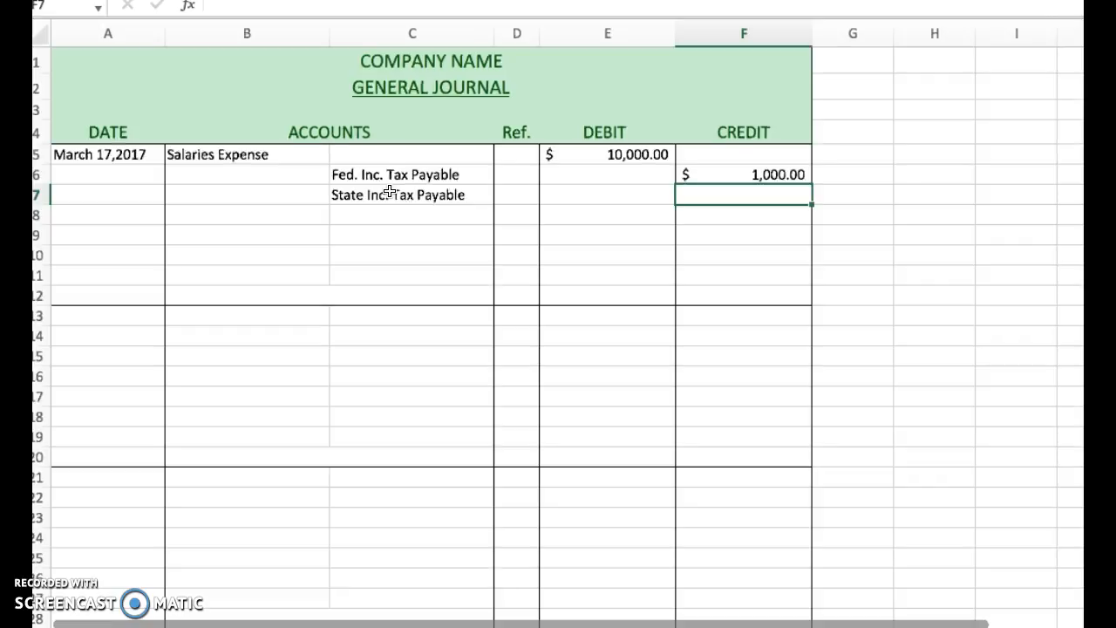
text(700)
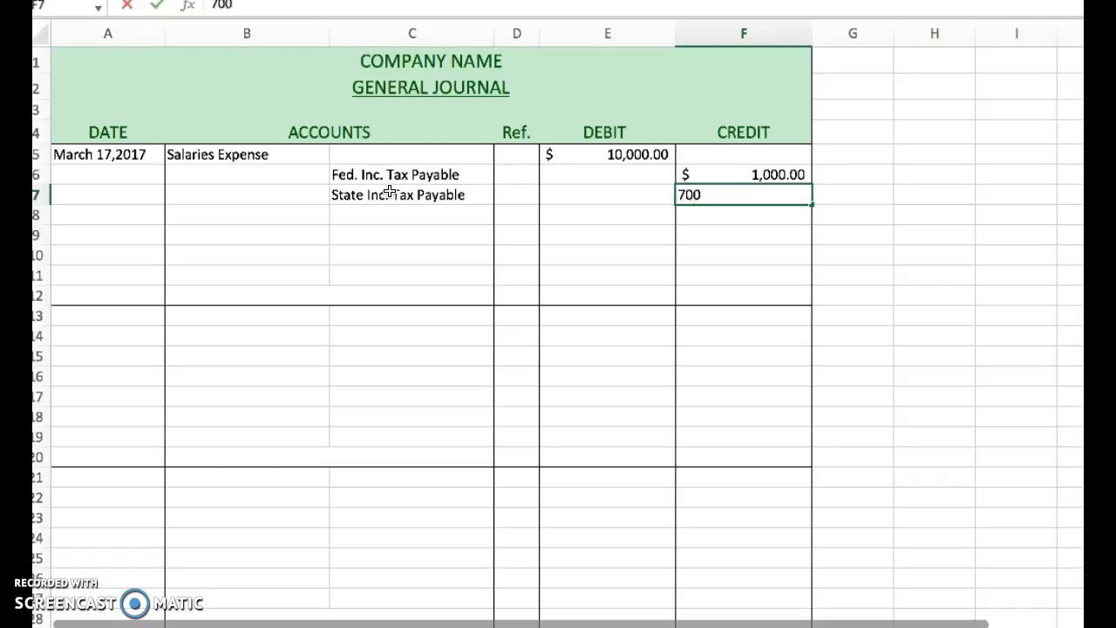
key(Return)
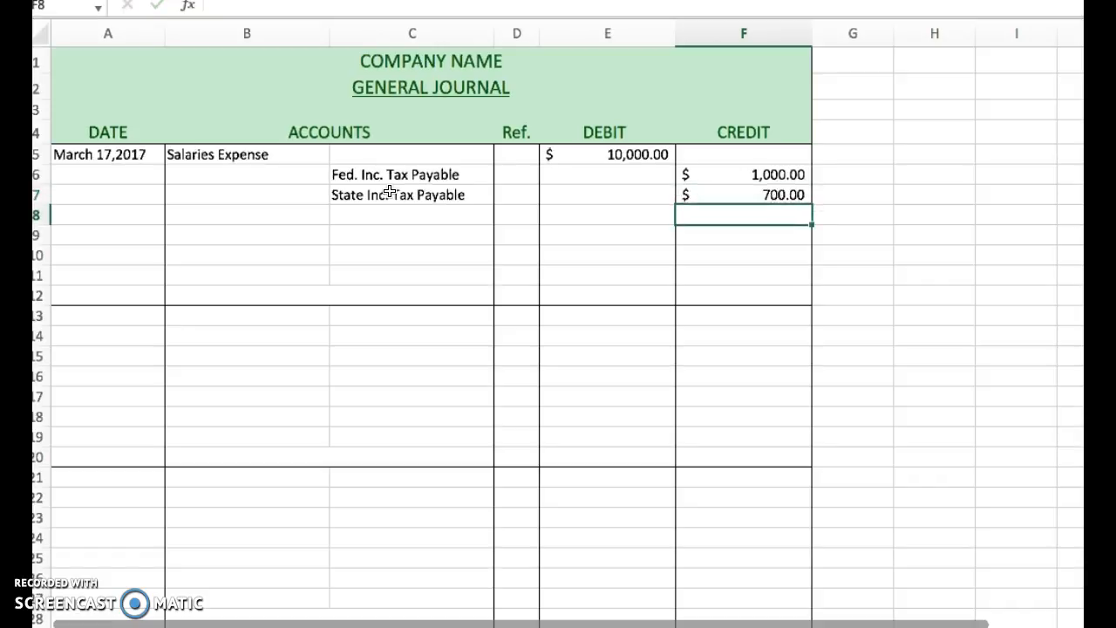
click(625, 151)
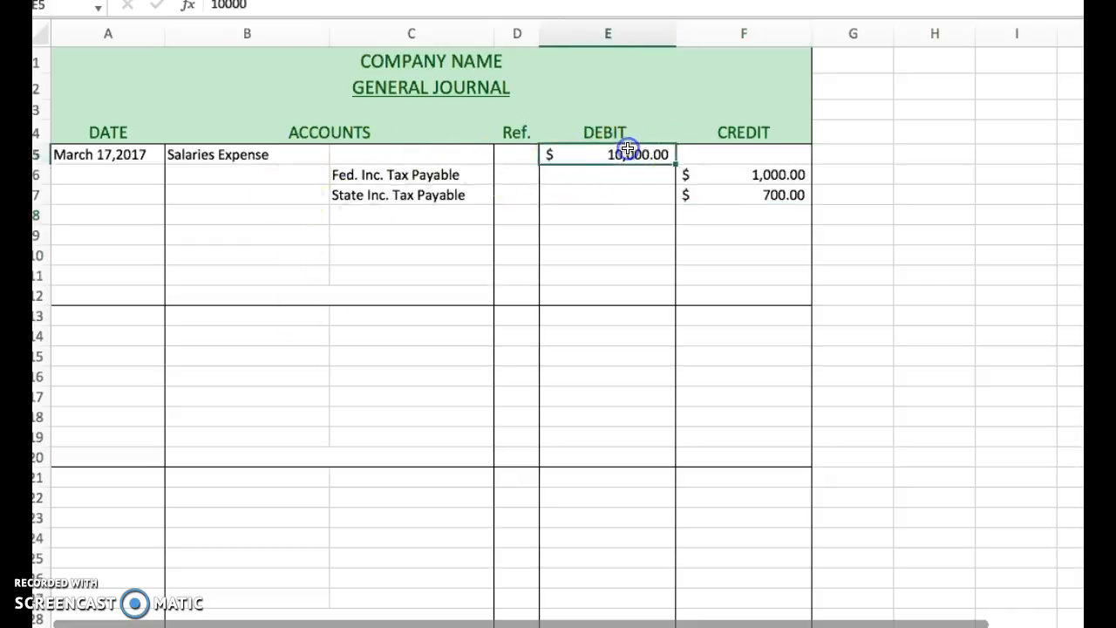
Enter "F.I.C.A. Payable" as the next credited account in C8, correcting the spelling of "Payable".
click(775, 195)
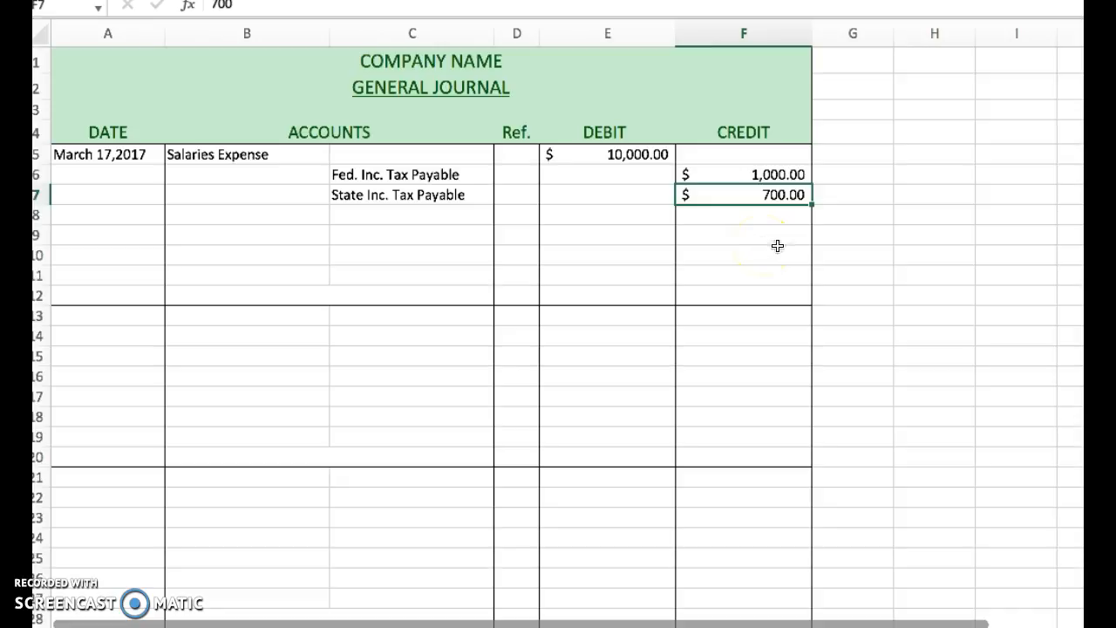
click(416, 215)
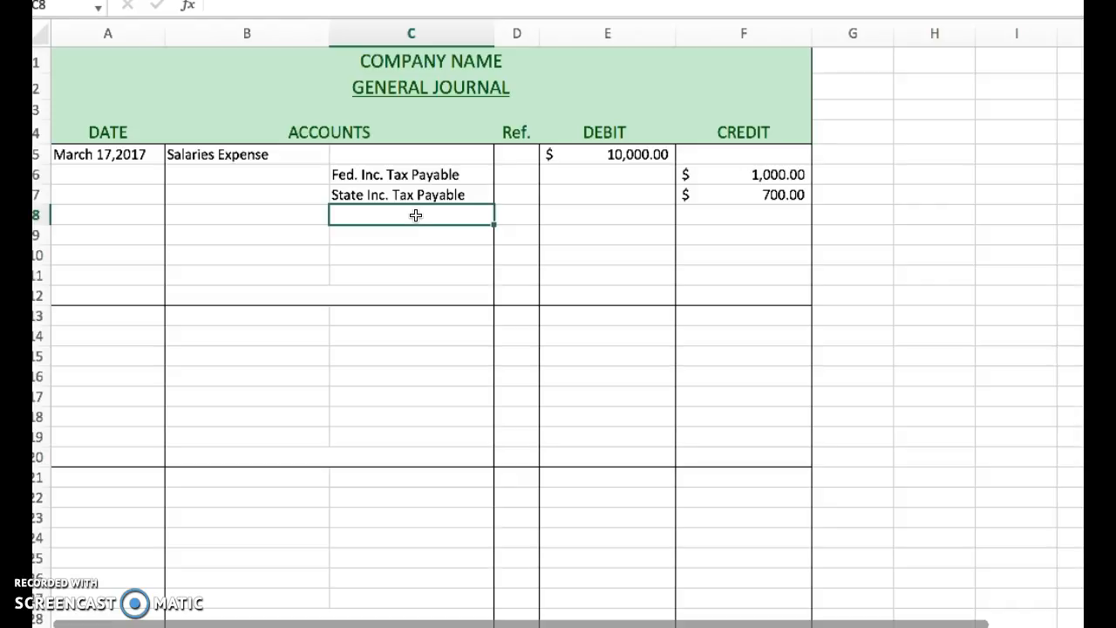
text(F)
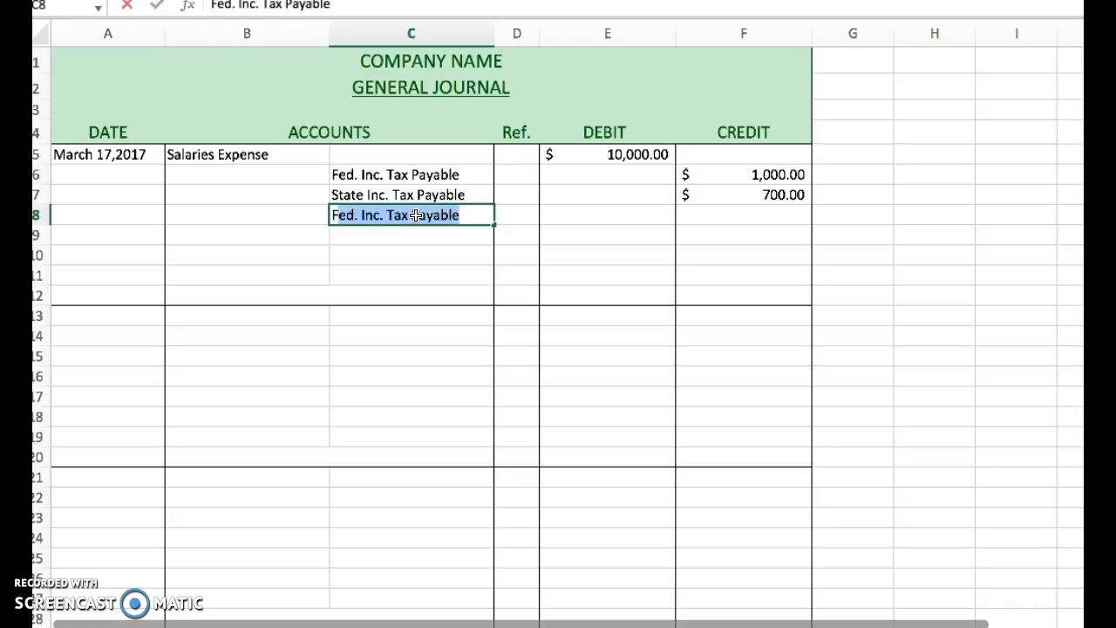
key(BackSpace)
text(.I.C.)
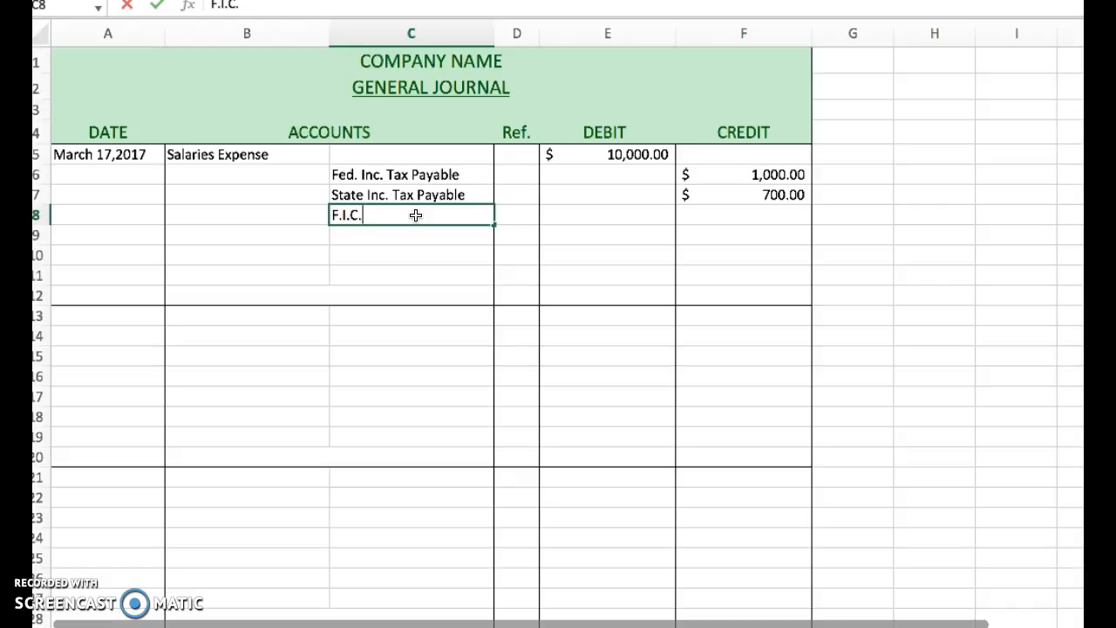
text(A. Payabnle)
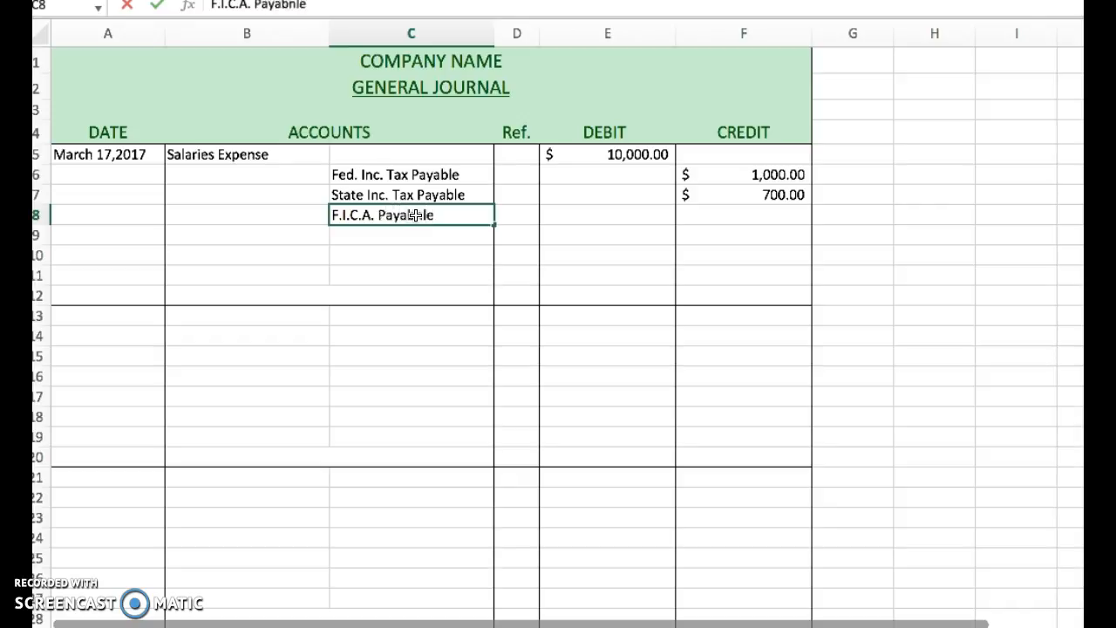
key(Return)
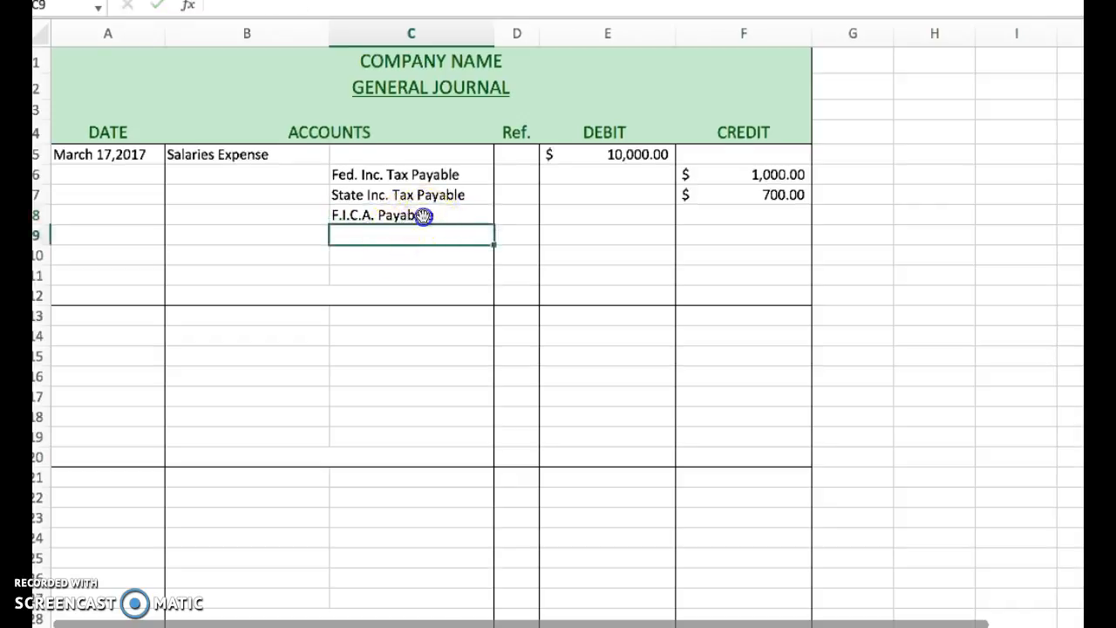
click(422, 215)
click(292, 5)
key(BackSpace)
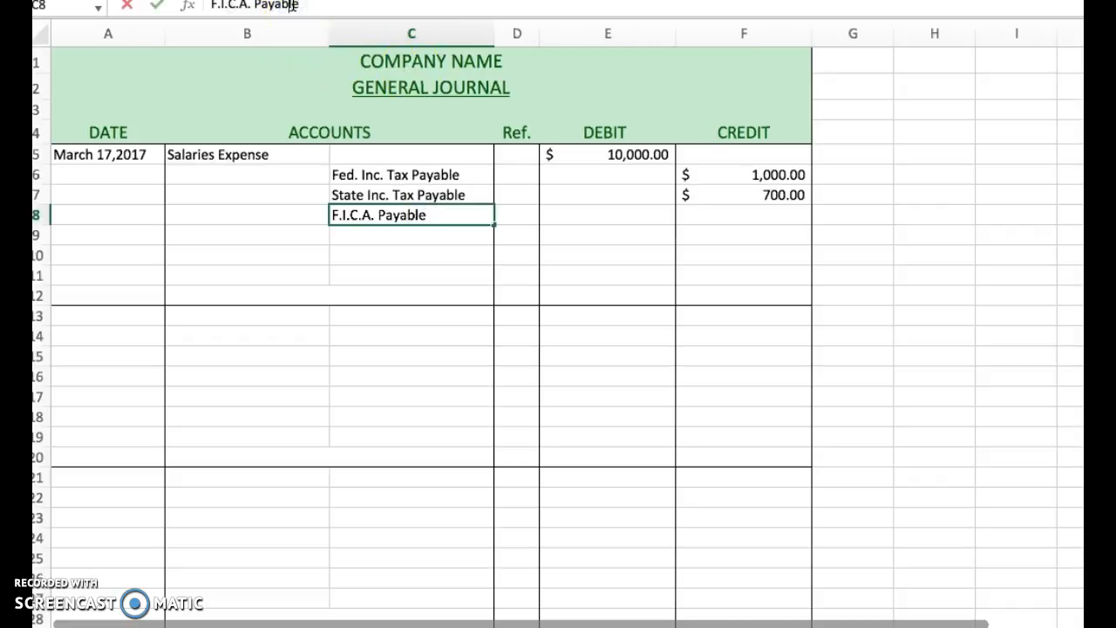
key(Return)
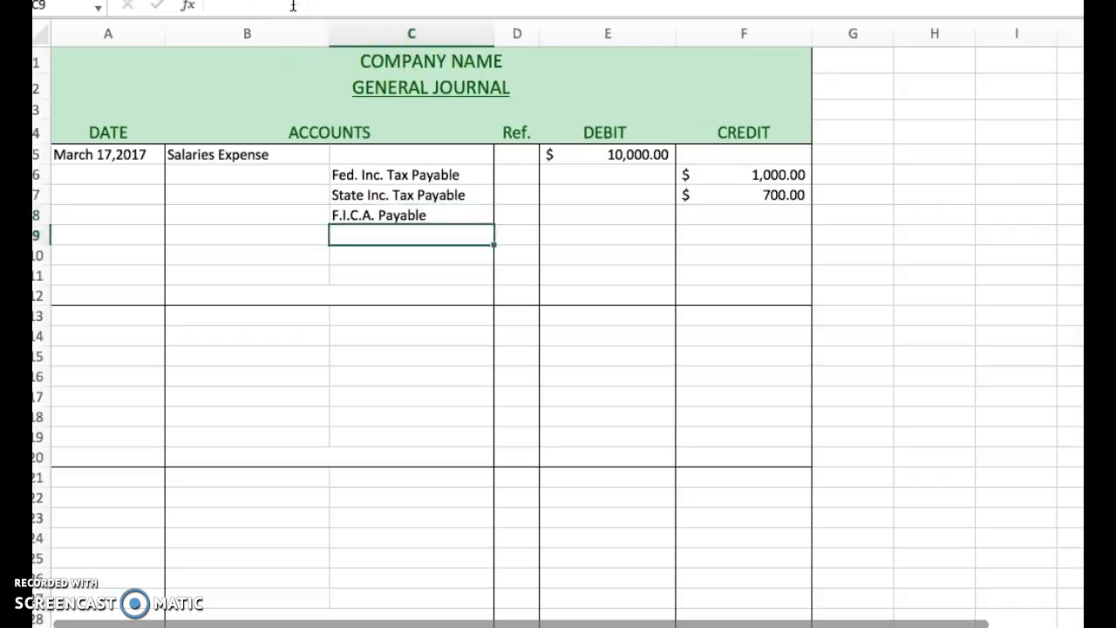
Enter a credit of 760.50 in F8 for the F.I.C.A. payable line.
click(378, 215)
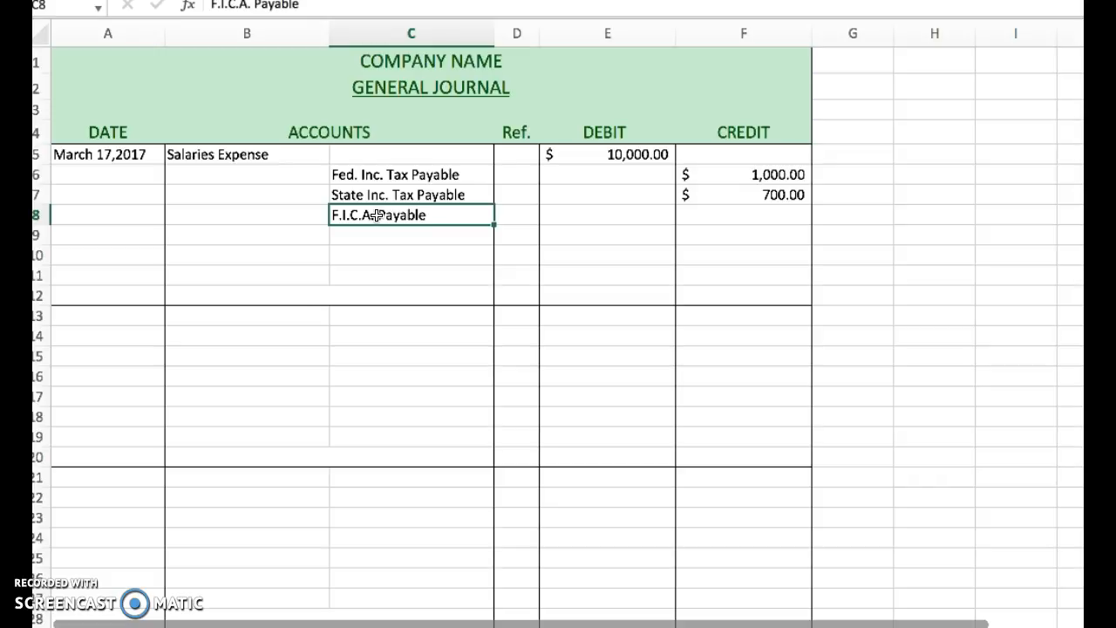
click(520, 213)
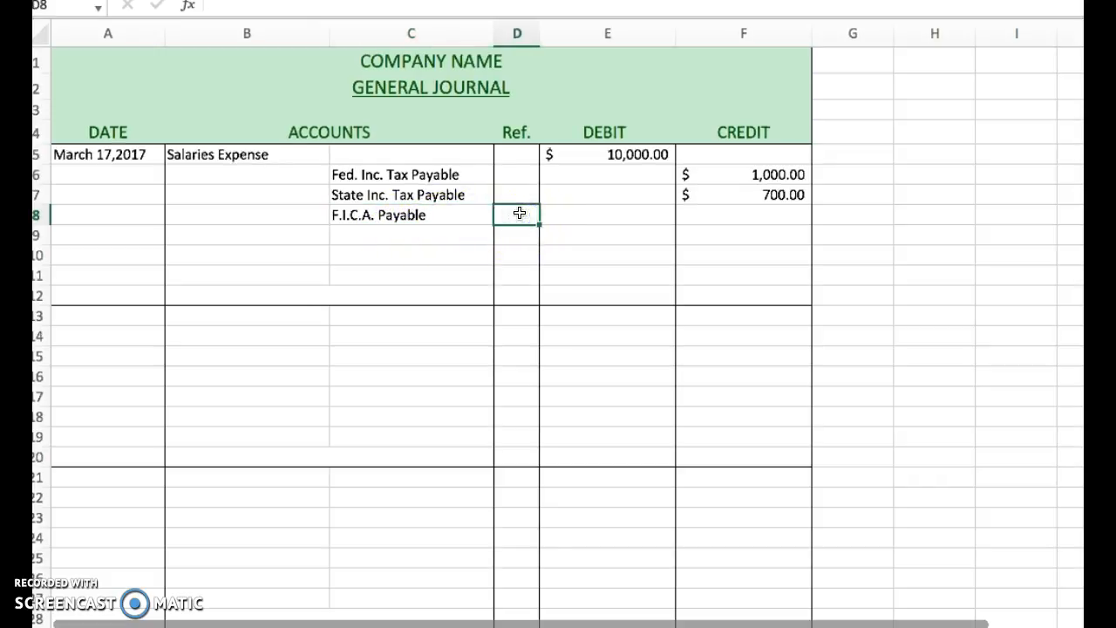
click(438, 212)
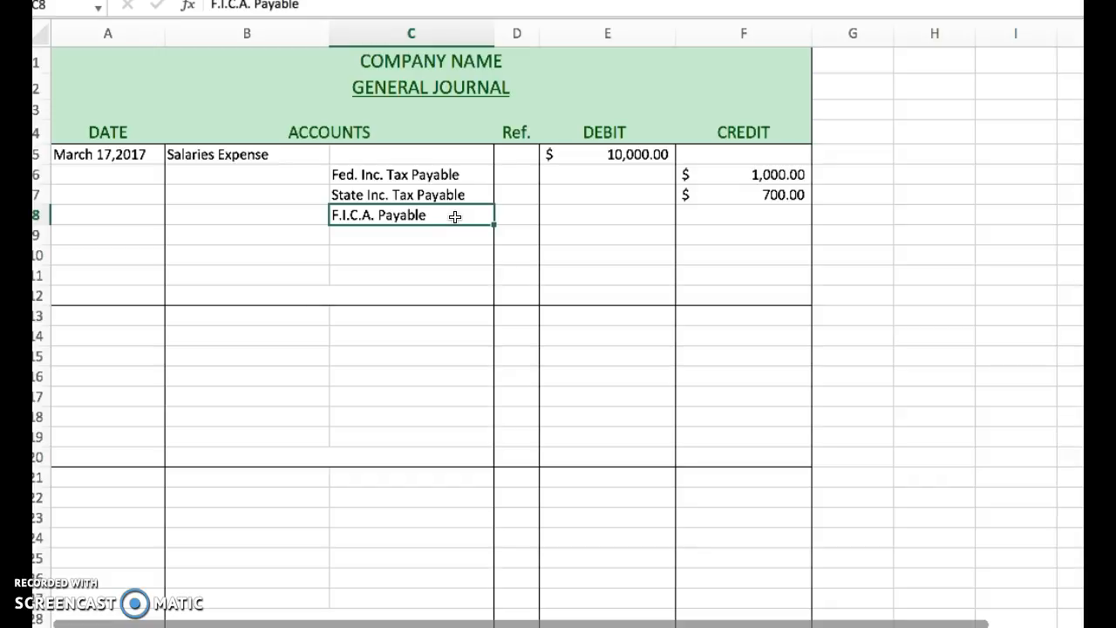
click(441, 215)
click(633, 213)
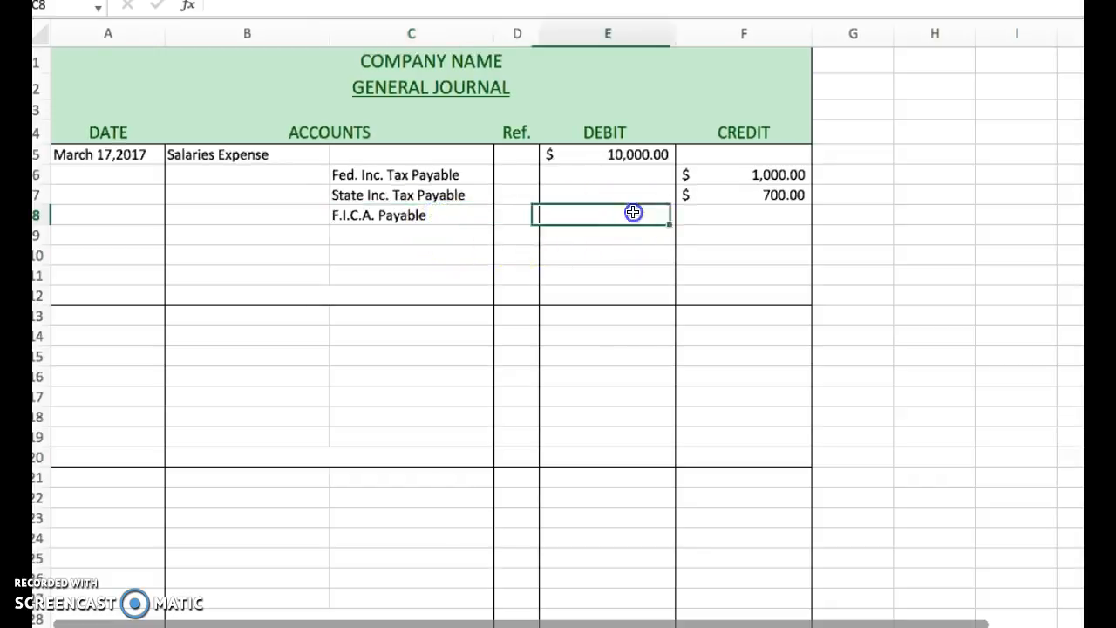
click(744, 220)
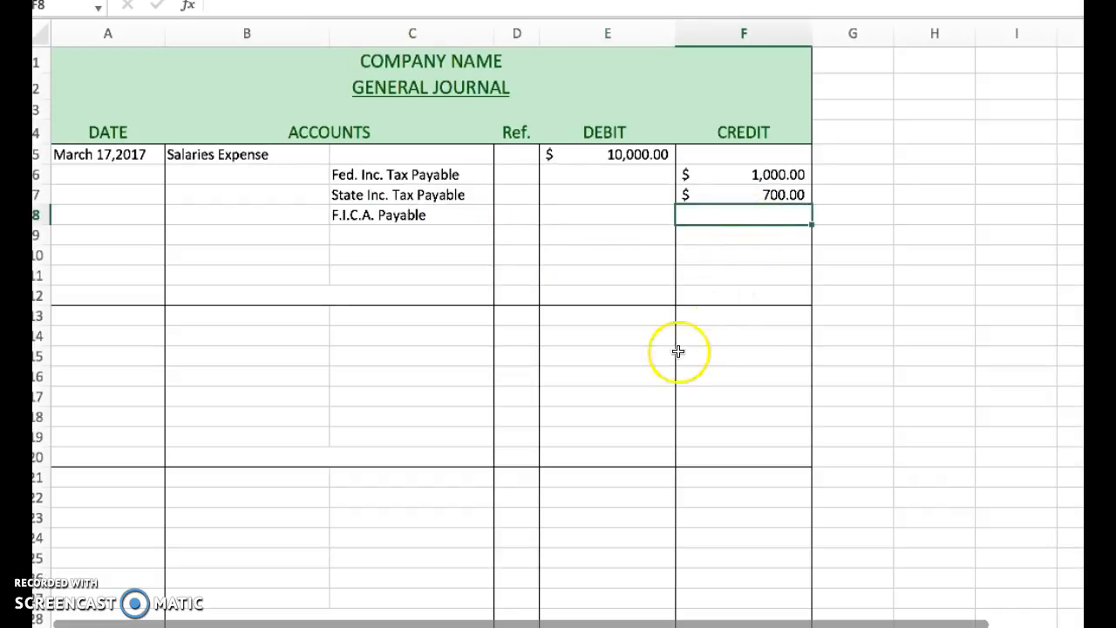
click(636, 153)
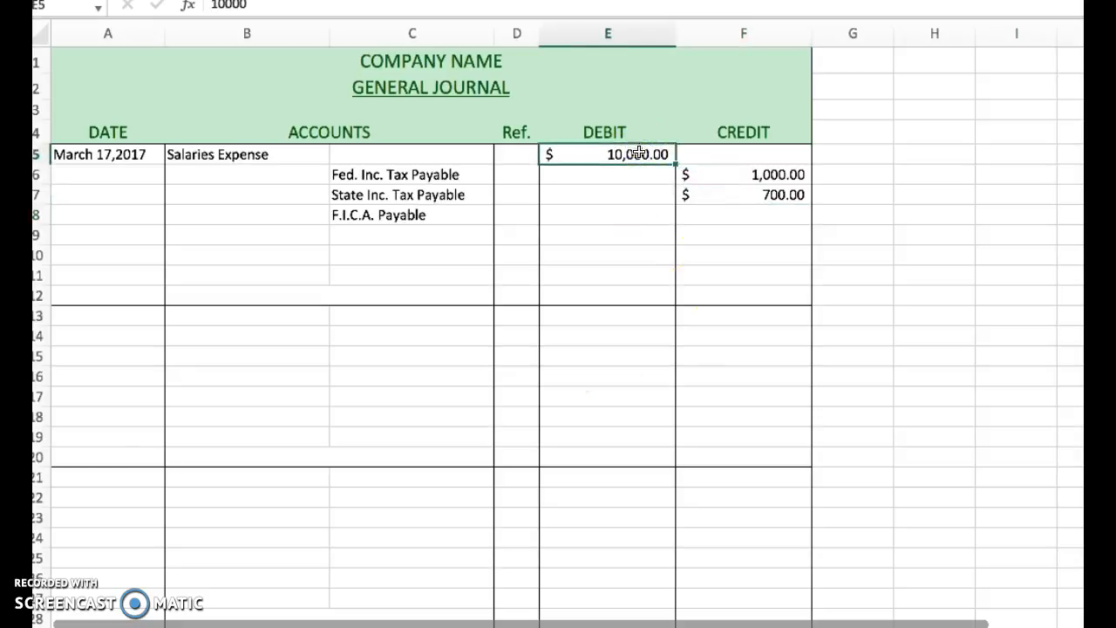
click(776, 210)
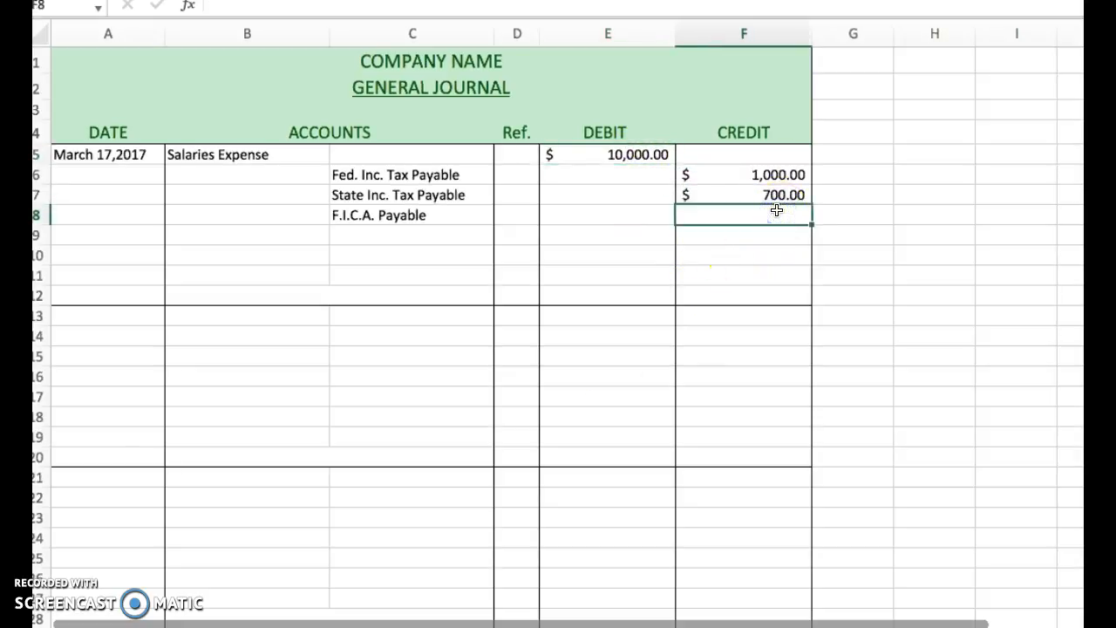
text(760)
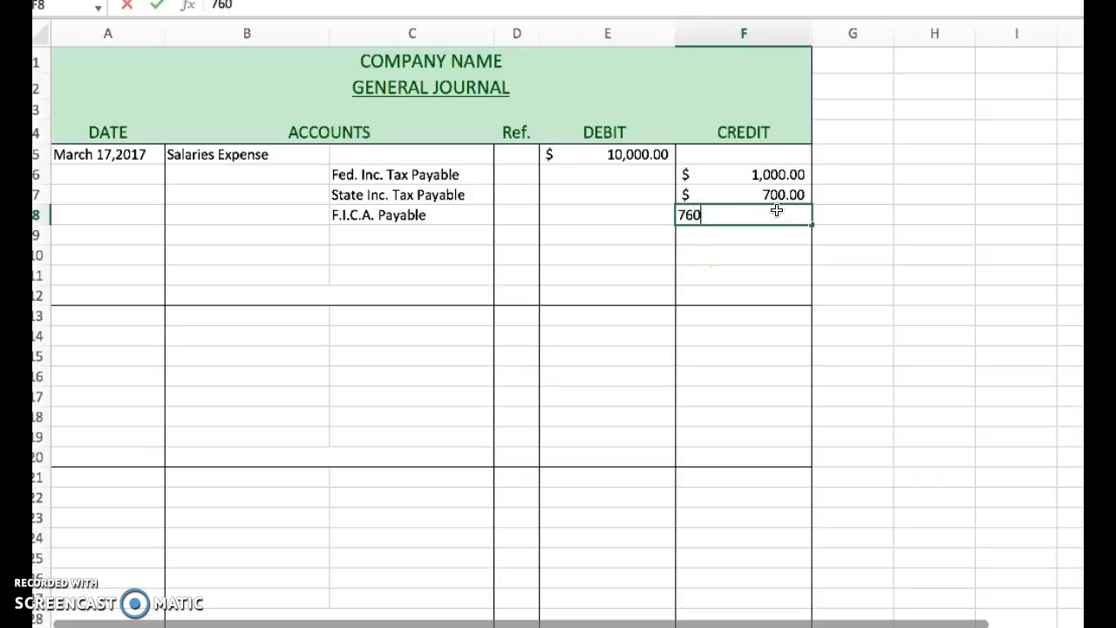
text(.50)
key(Return)
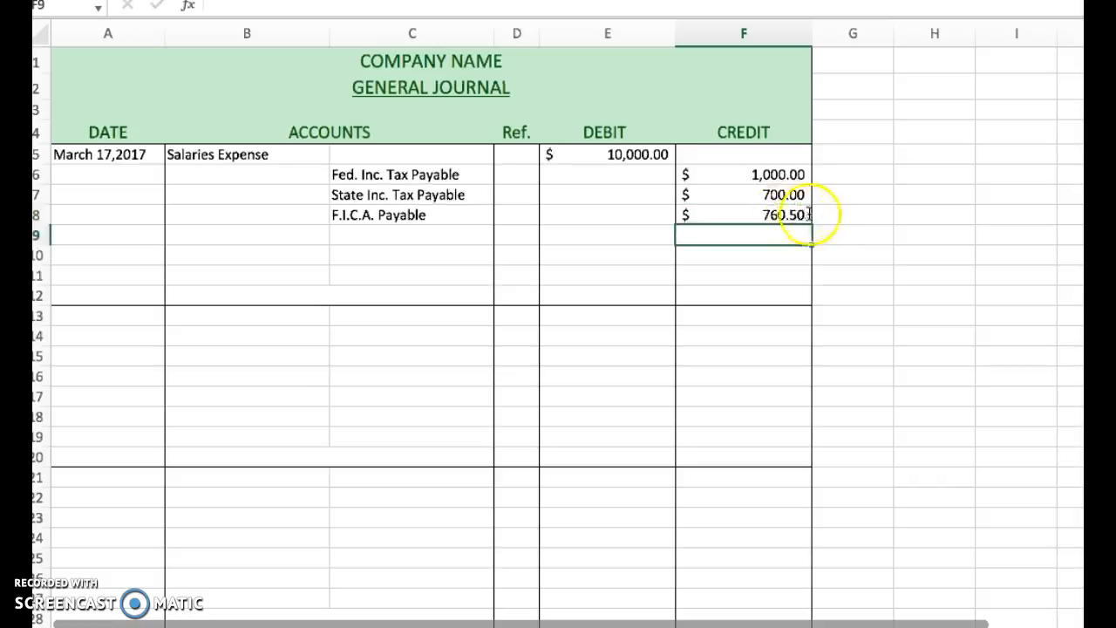
click(798, 216)
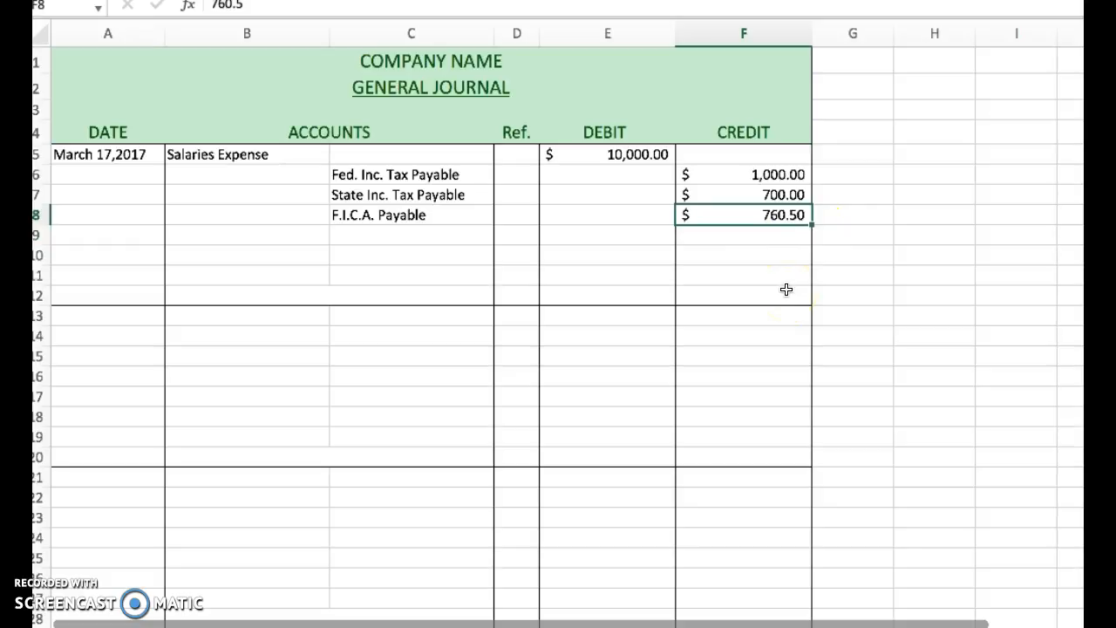
Enter "City Inc. Tax Payable" as the next credited account in C9.
click(426, 232)
text(C)
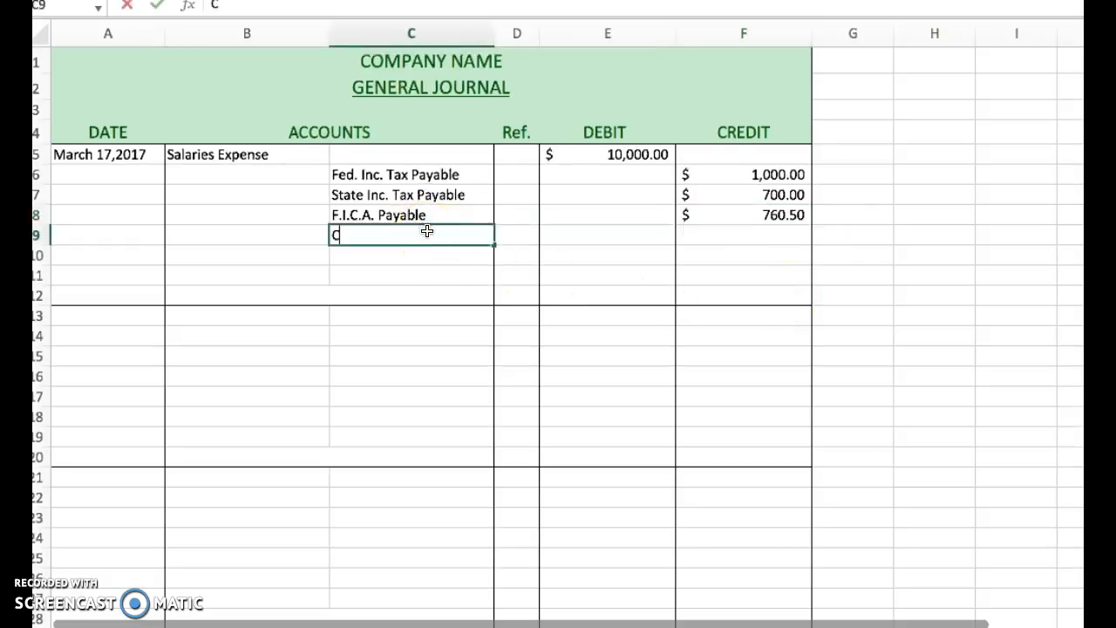
text(ity Inc. T)
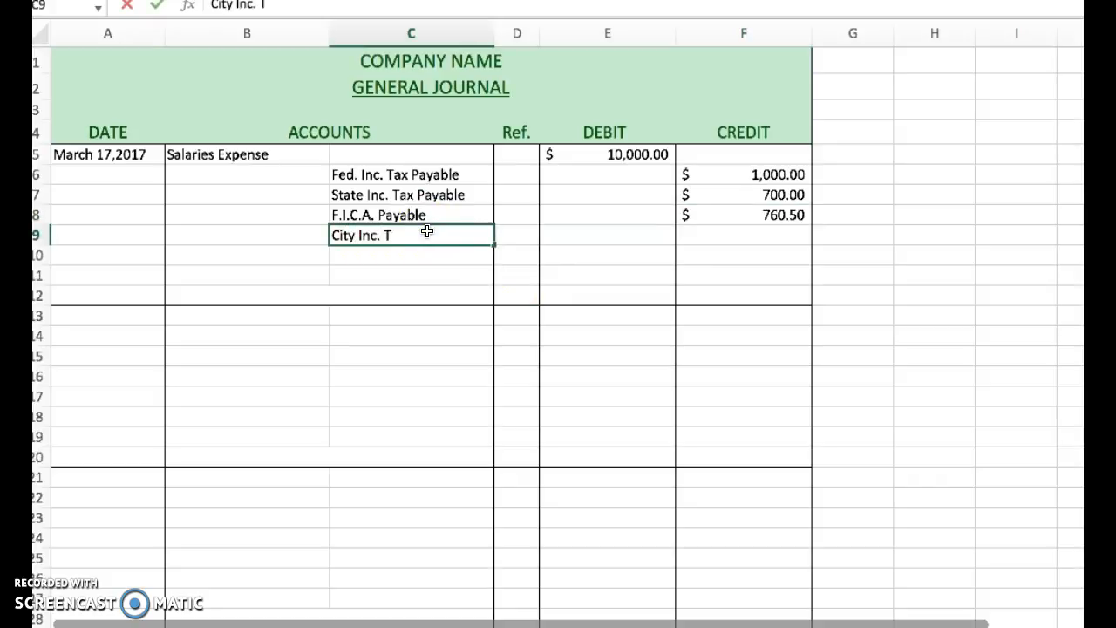
text(ax Payable)
key(Return)
Enter a credit of 200 in F9 for the city income tax payable line.
click(433, 235)
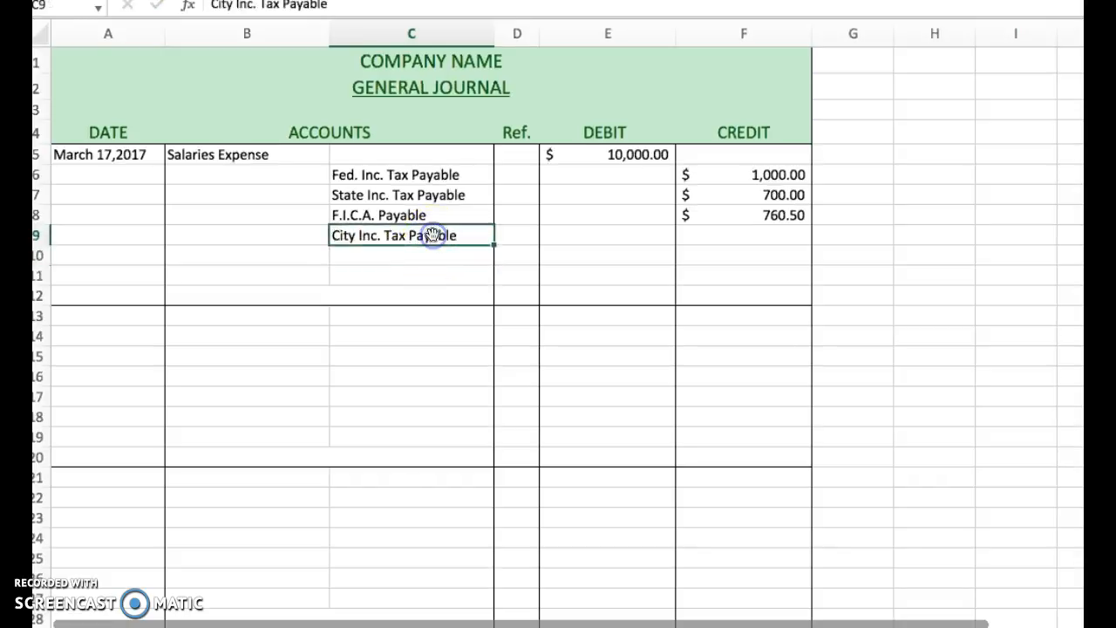
key(Right)
key(Right)
key(Right)
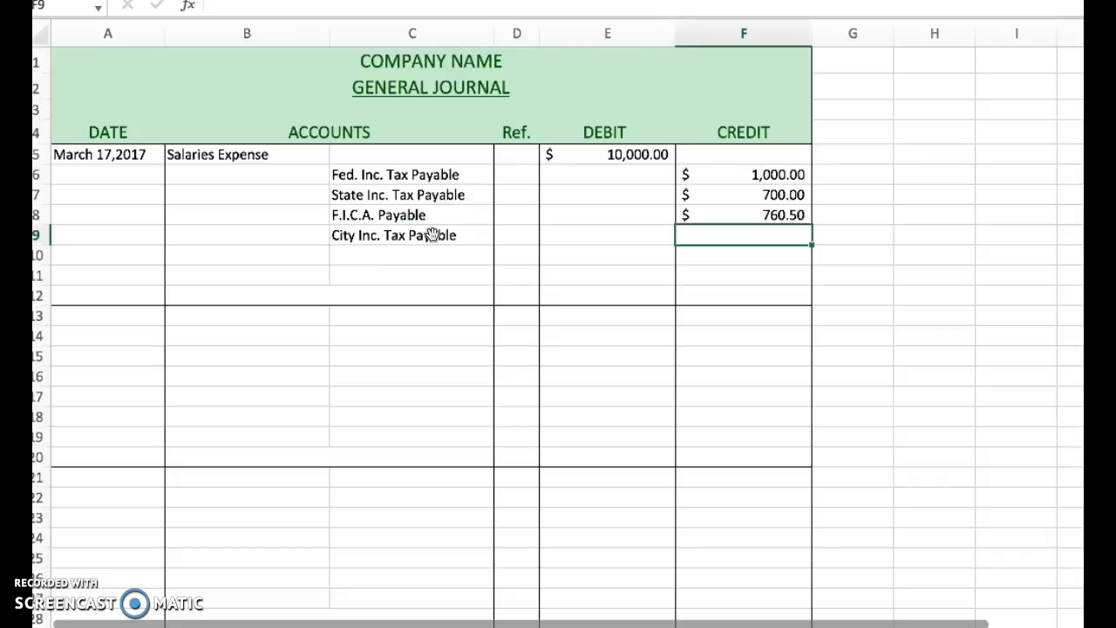
text(200)
key(Return)
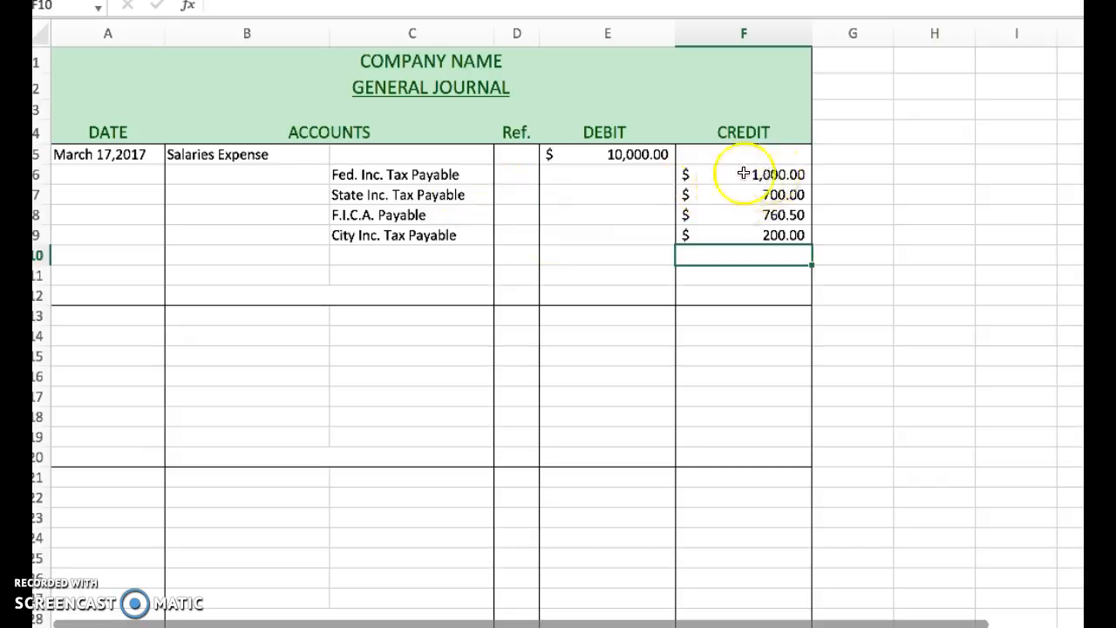
Review the Salaries Expense debit against the four tax withholding credits in F6 to F9.
click(638, 154)
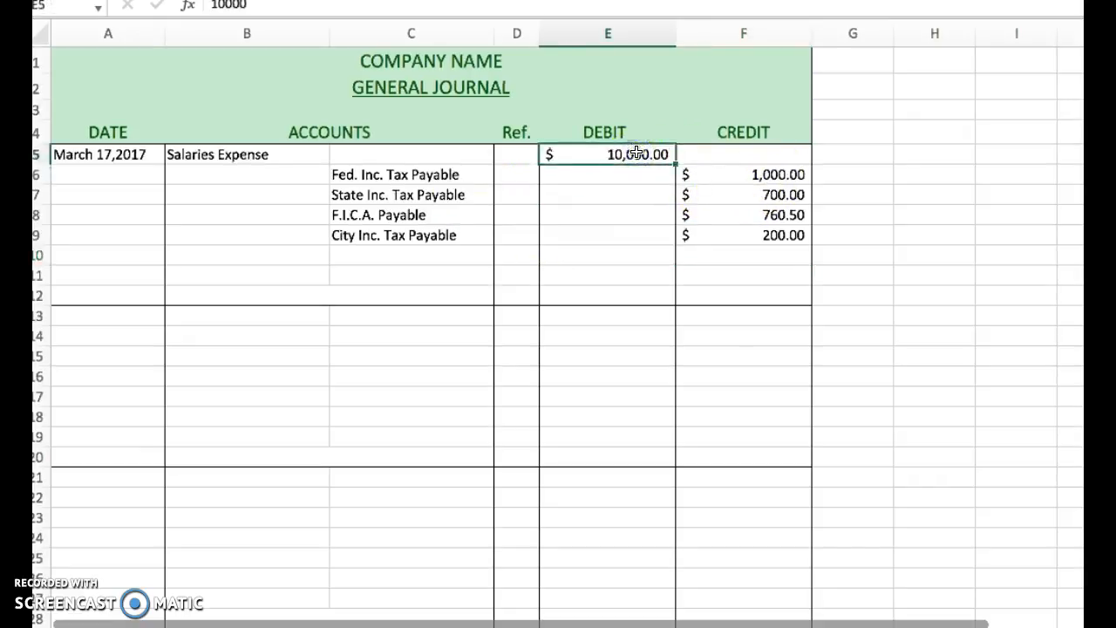
click(760, 174)
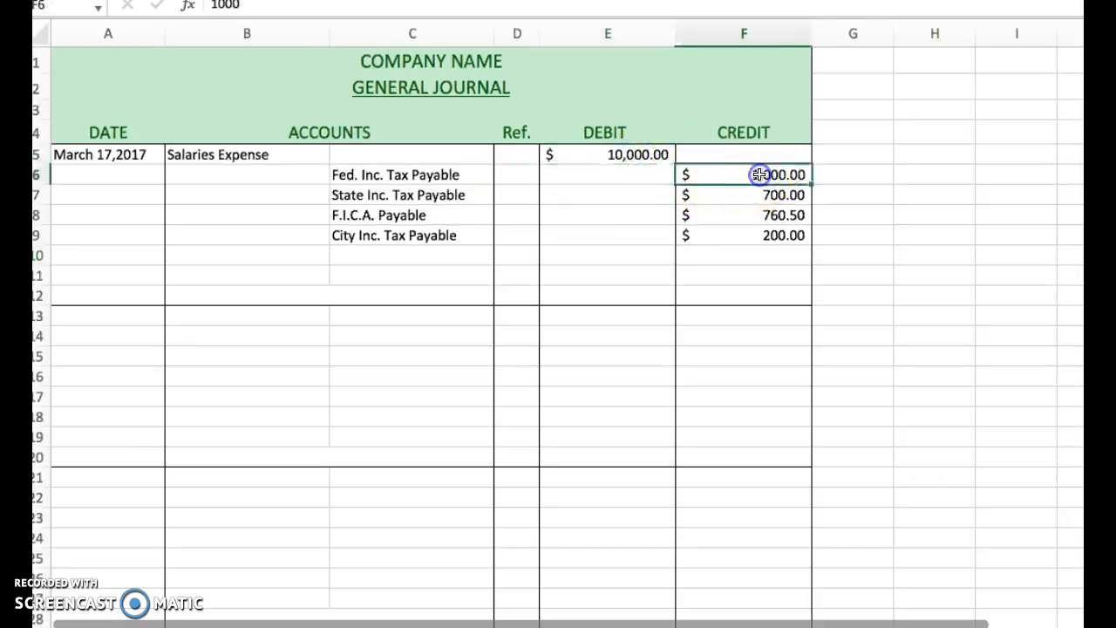
click(764, 195)
click(771, 215)
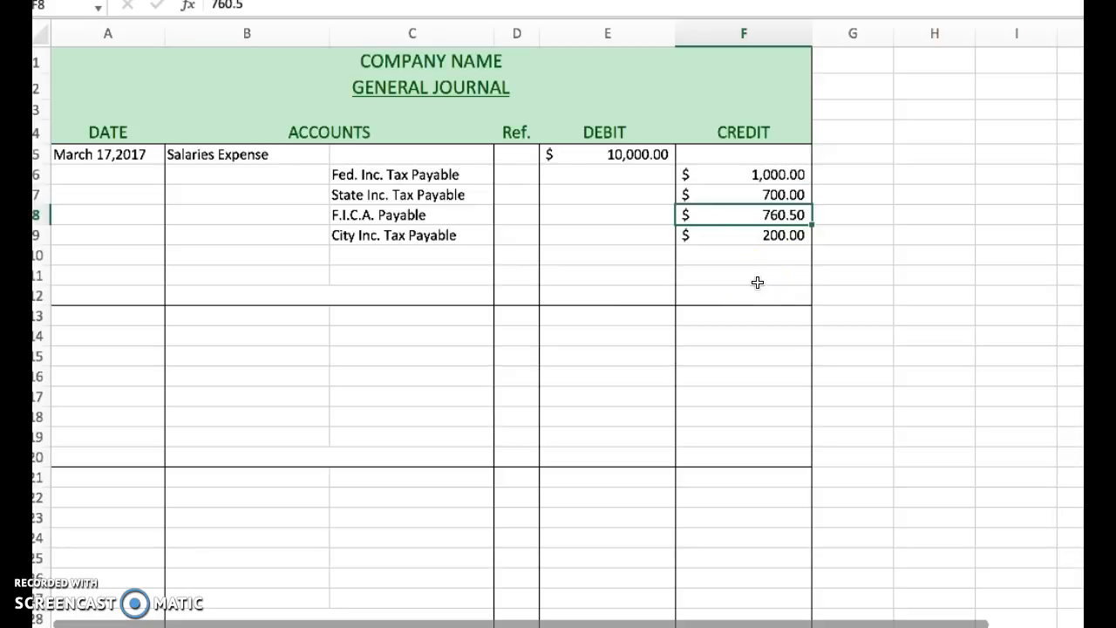
click(773, 235)
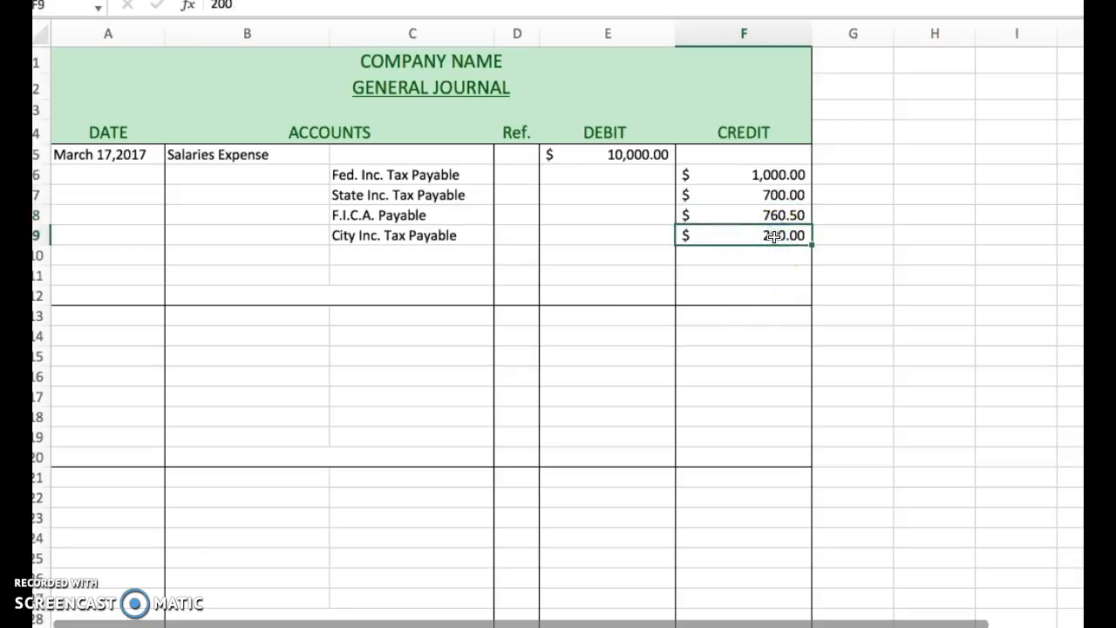
click(783, 172)
click(782, 193)
click(780, 215)
click(776, 235)
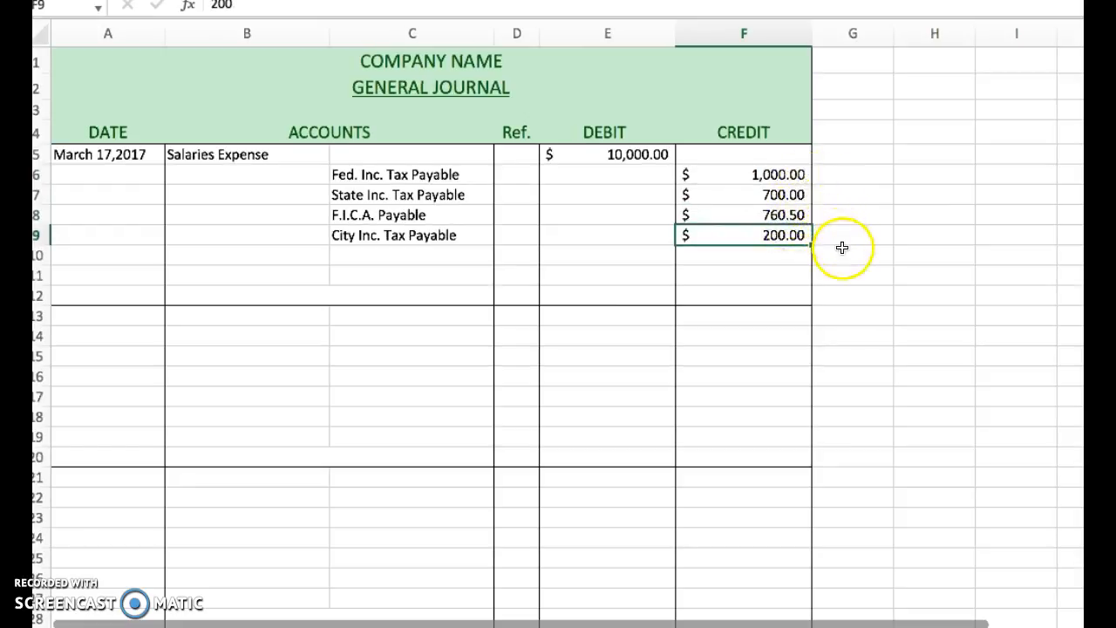
Enter "Cash" as the last credited account in C10.
click(431, 256)
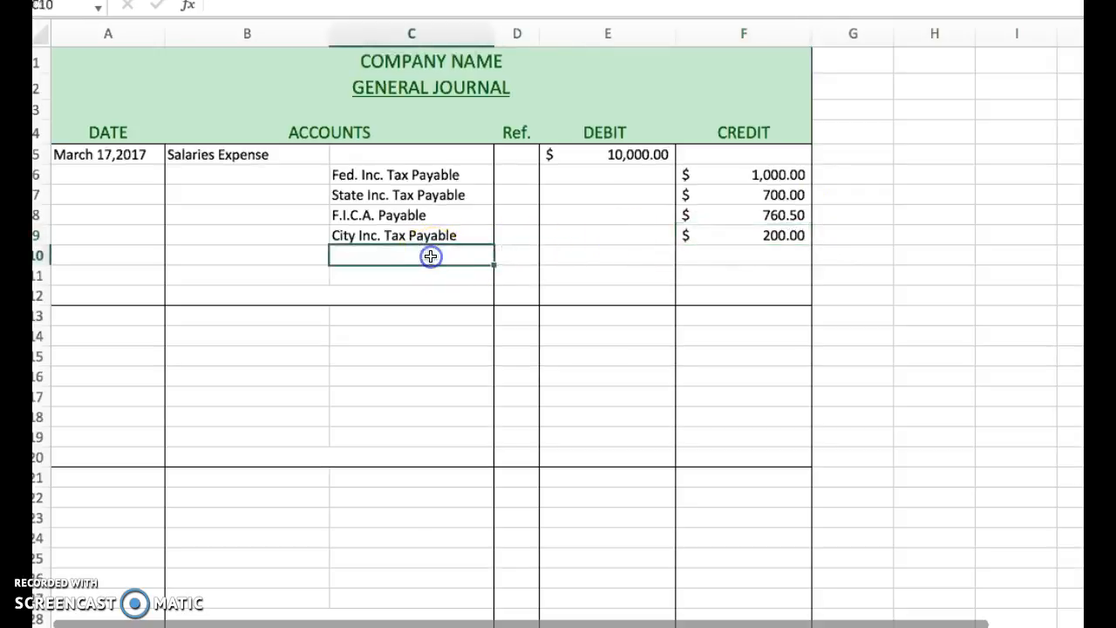
text(Cash)
key(Tab)
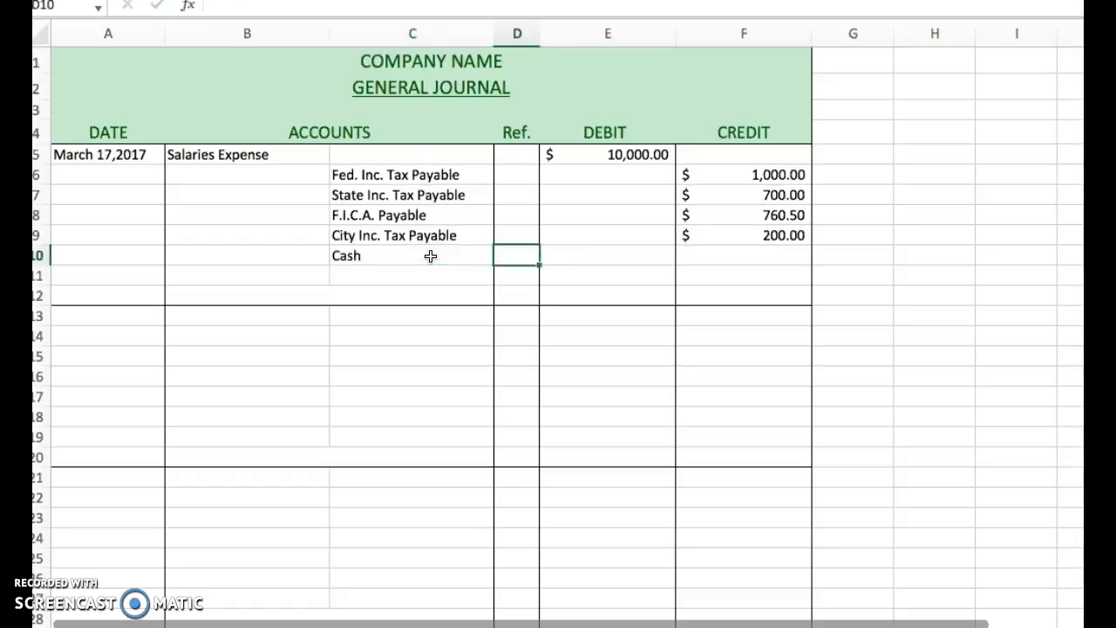
Enter a credit of 7,339.50 in F10 for the Cash line.
key(Tab)
key(Tab)
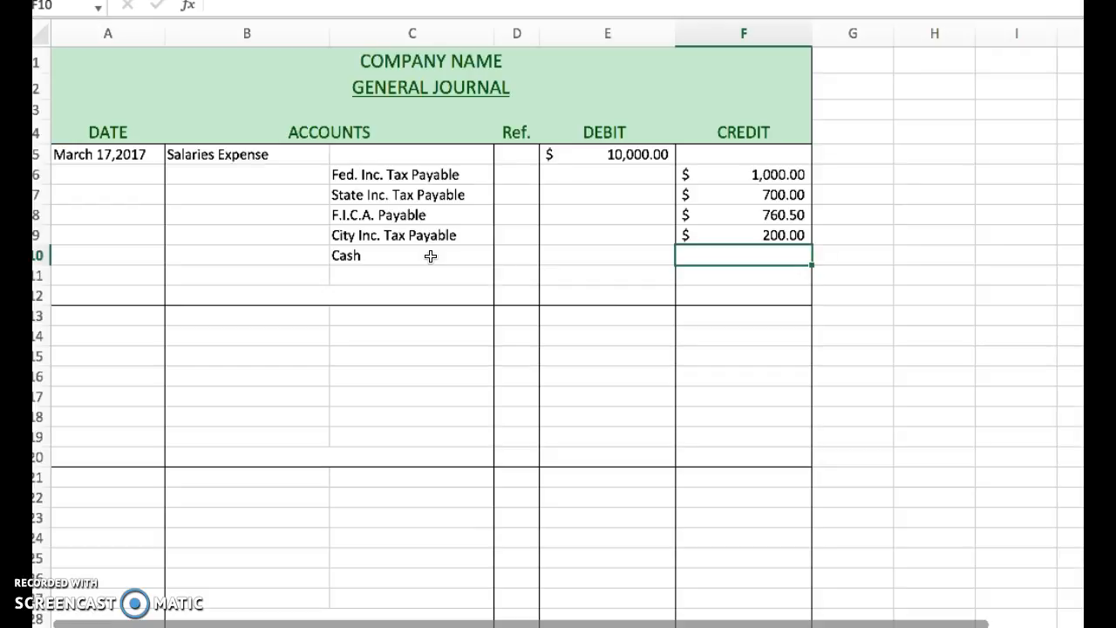
text(7,33)
text(9)
text(.50)
key(Return)
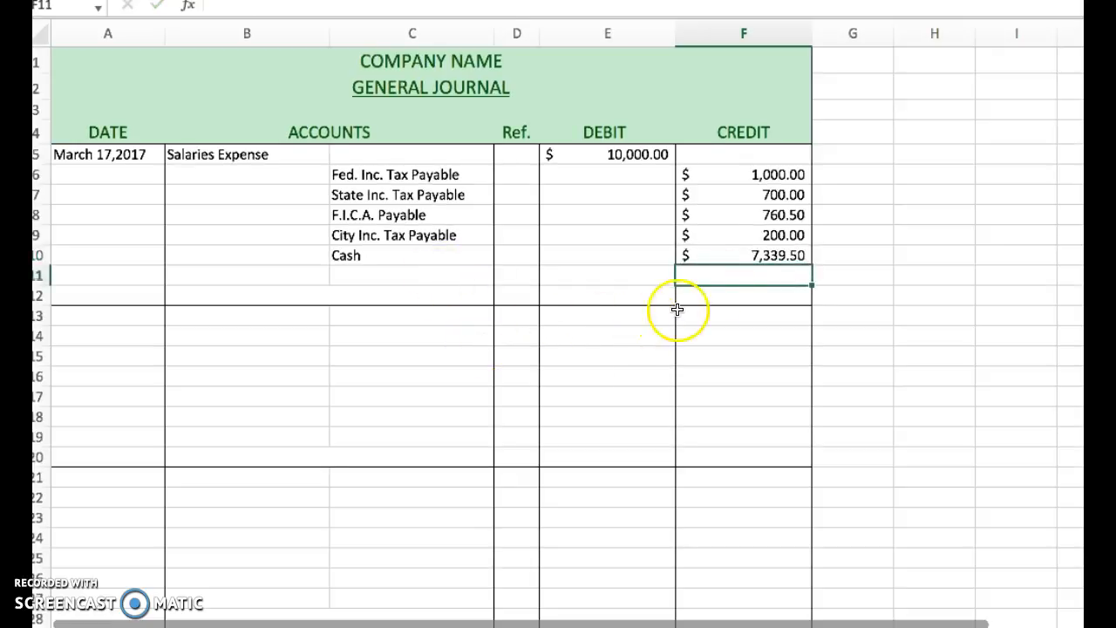
Check that the credits in F6 to F10 balance the Salaries Expense debit in E5.
drag(782, 175, 775, 265)
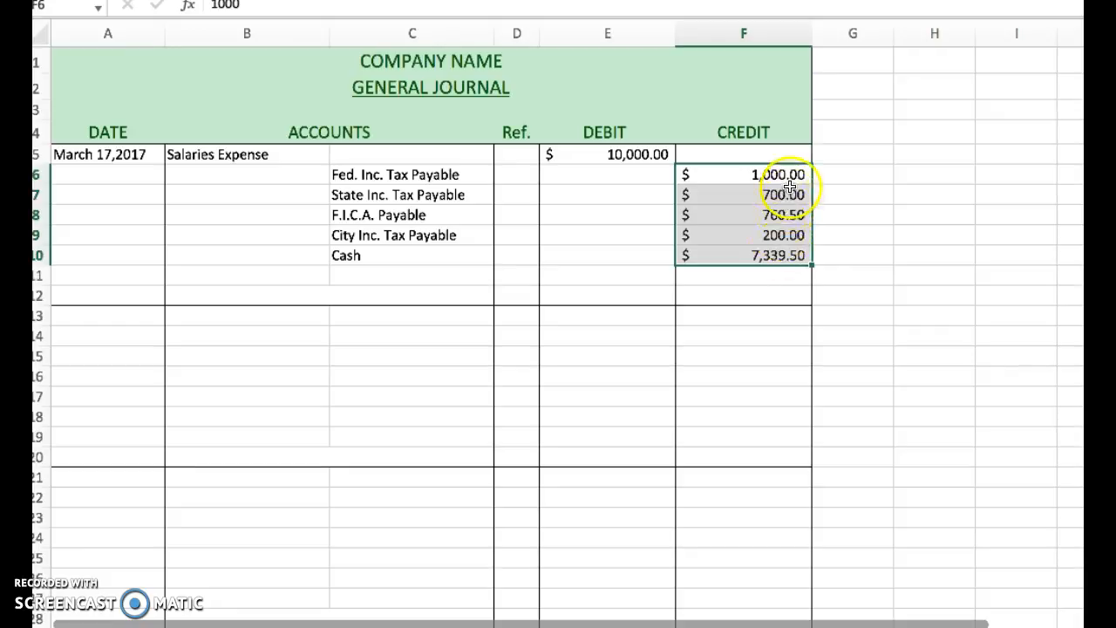
click(609, 127)
click(745, 131)
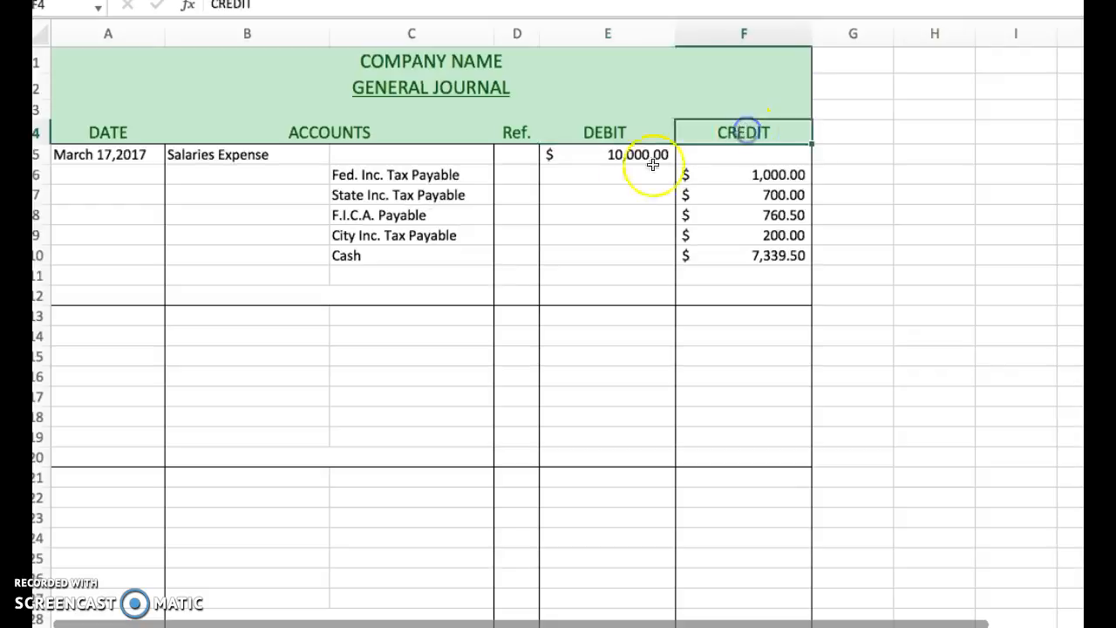
click(624, 153)
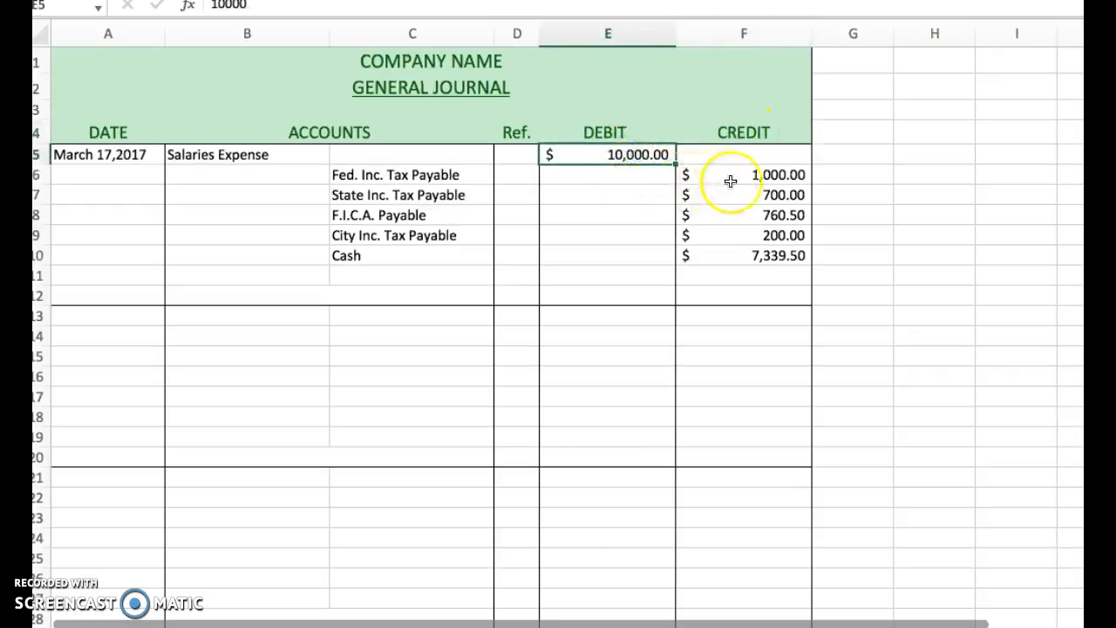
click(774, 173)
drag(774, 173, 773, 230)
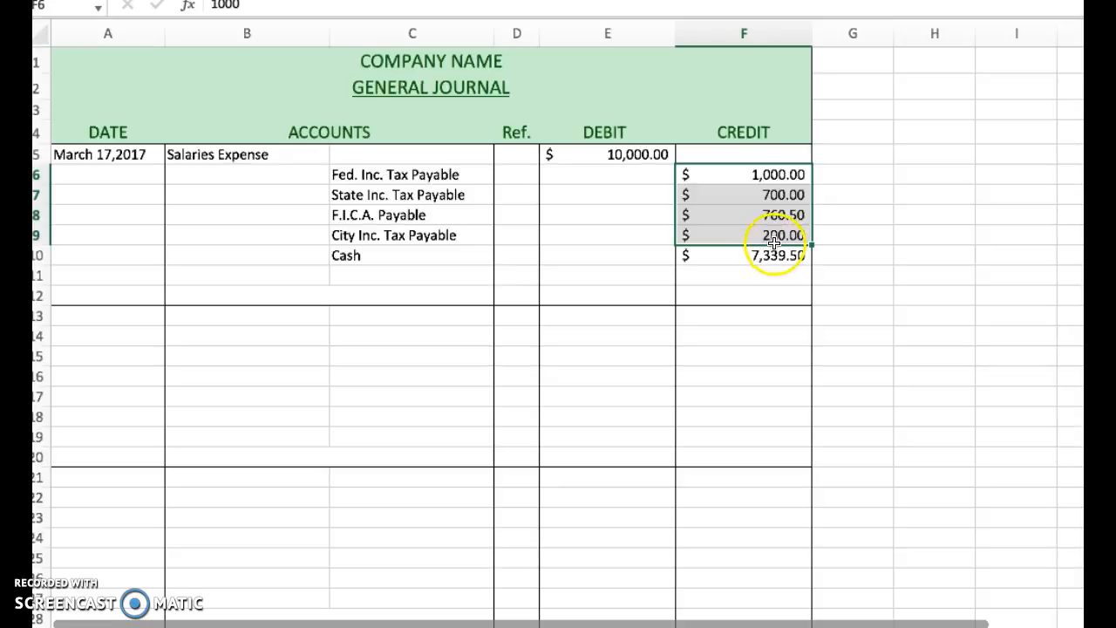
click(769, 255)
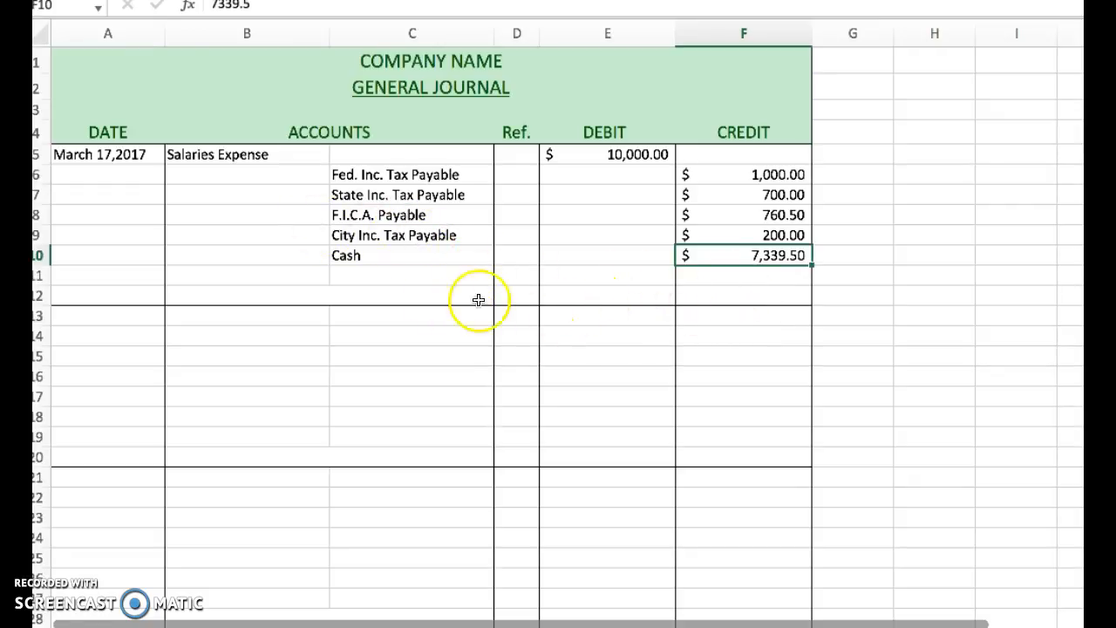
Select the merged cell B12 at the end of the payroll entry's accounts section.
click(273, 300)
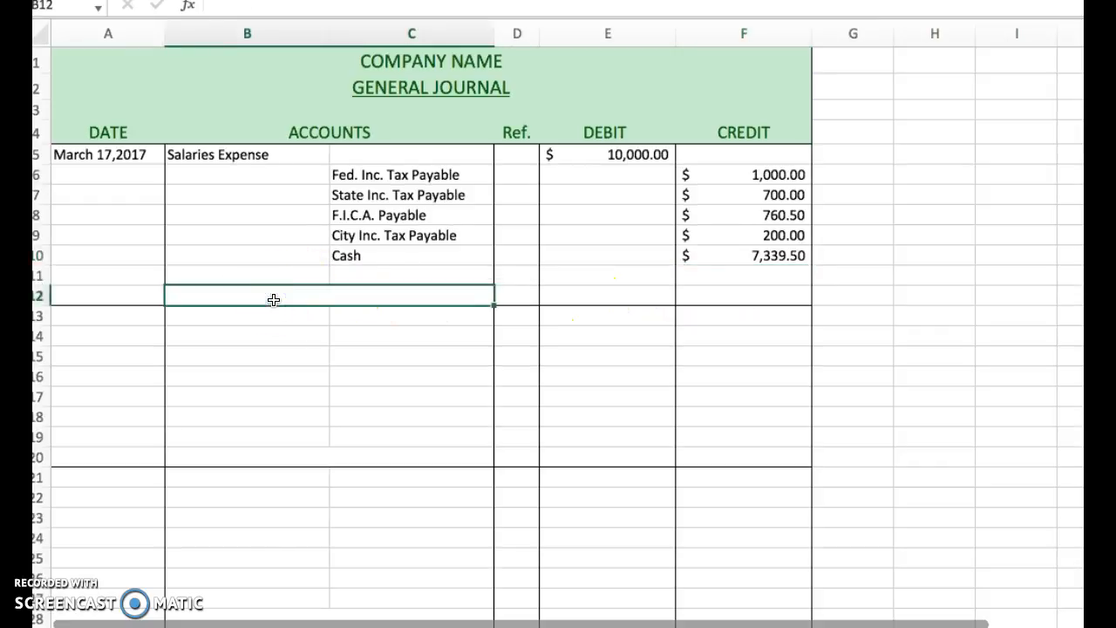